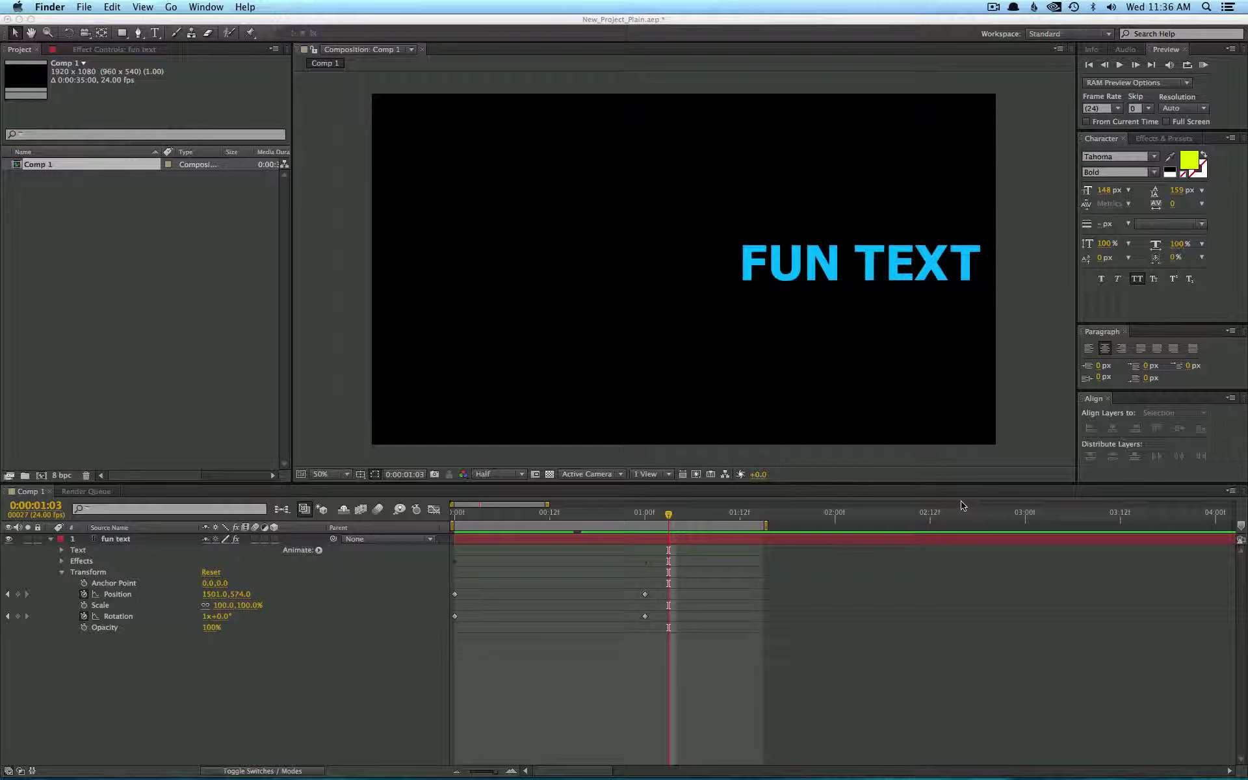
Step: Bring the After Effects project holding Comp 1's FUN TEXT animation to the front
click(660, 664)
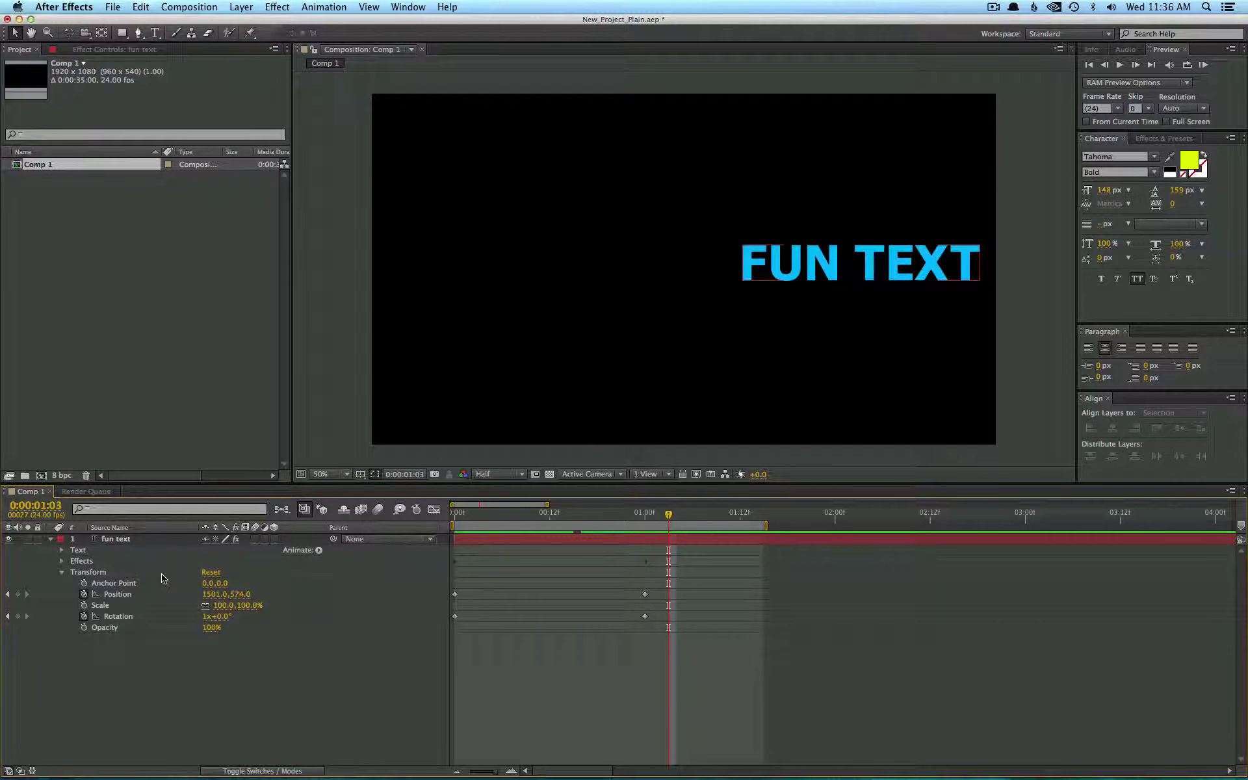
Step: Add Comp 1 to the Render Queue from the Composition menu
click(37, 493)
click(190, 7)
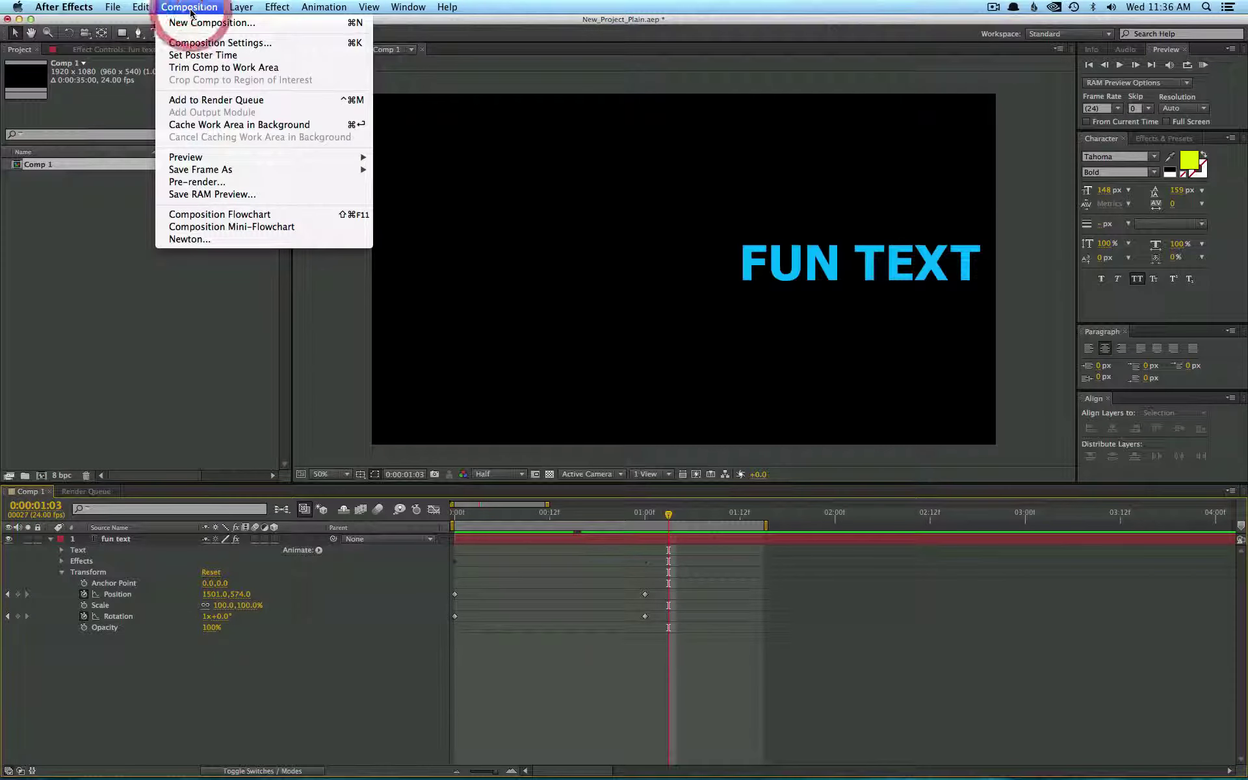
click(254, 106)
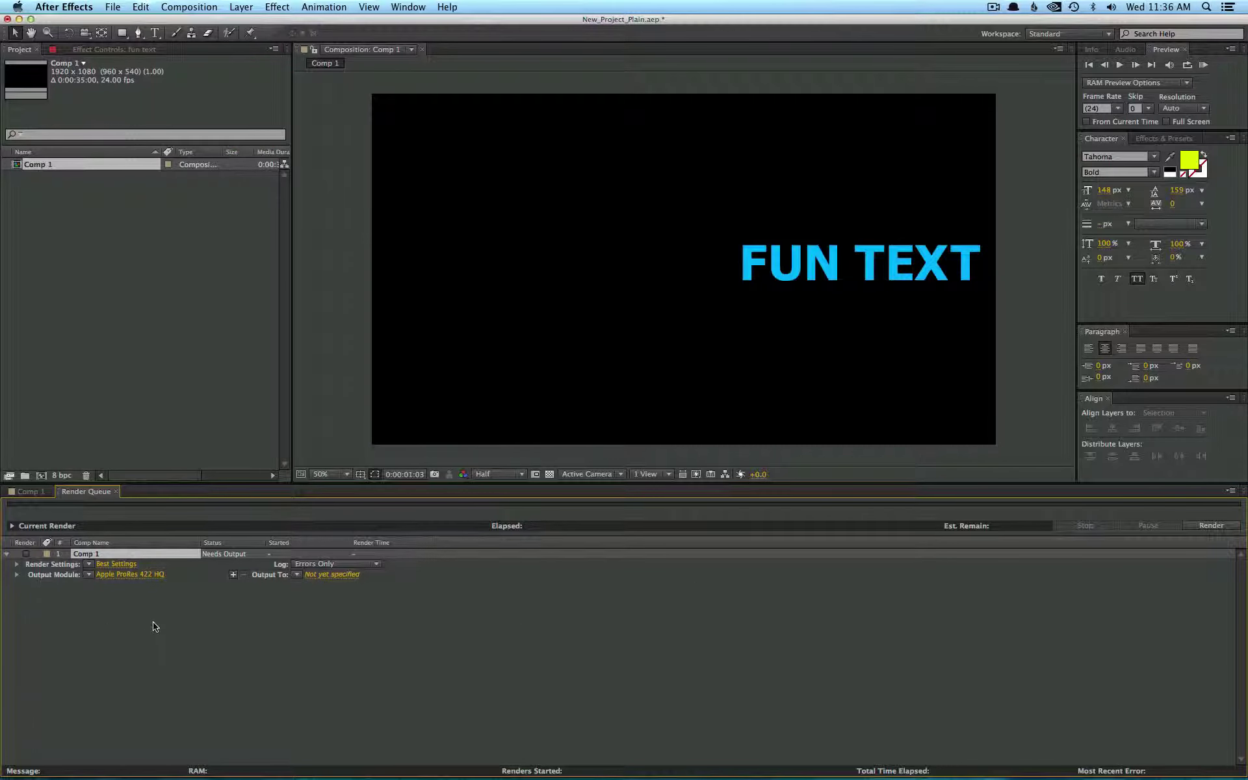
Step: Set Comp 1's render settings to motion blur Off for All Layers, Work Area Only, and Half resolution
click(116, 564)
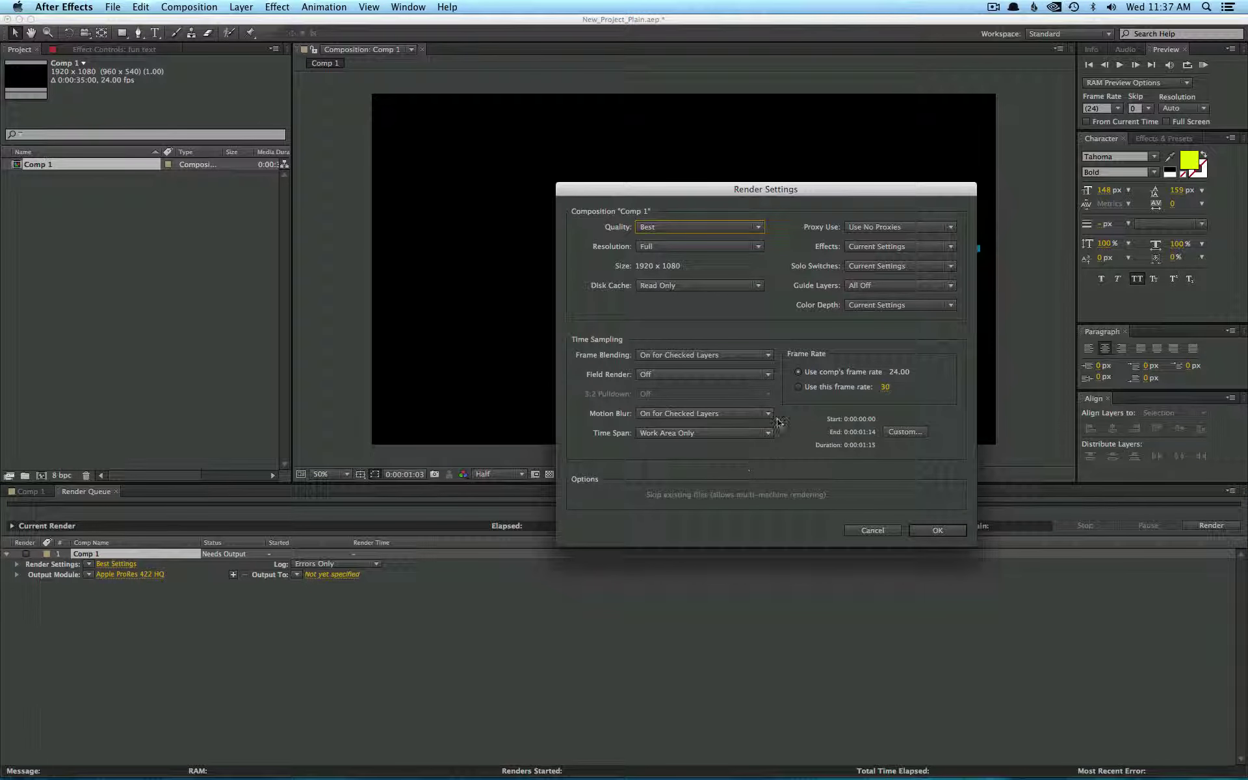
click(741, 414)
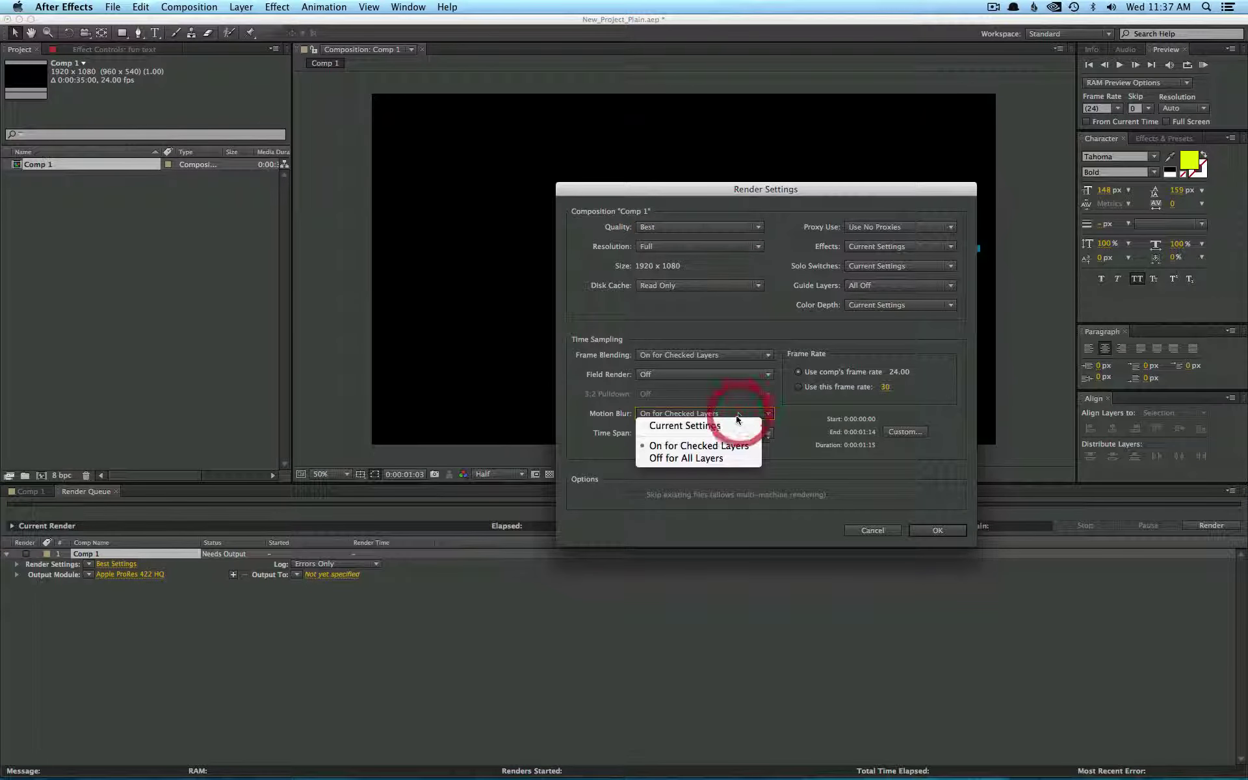
click(707, 459)
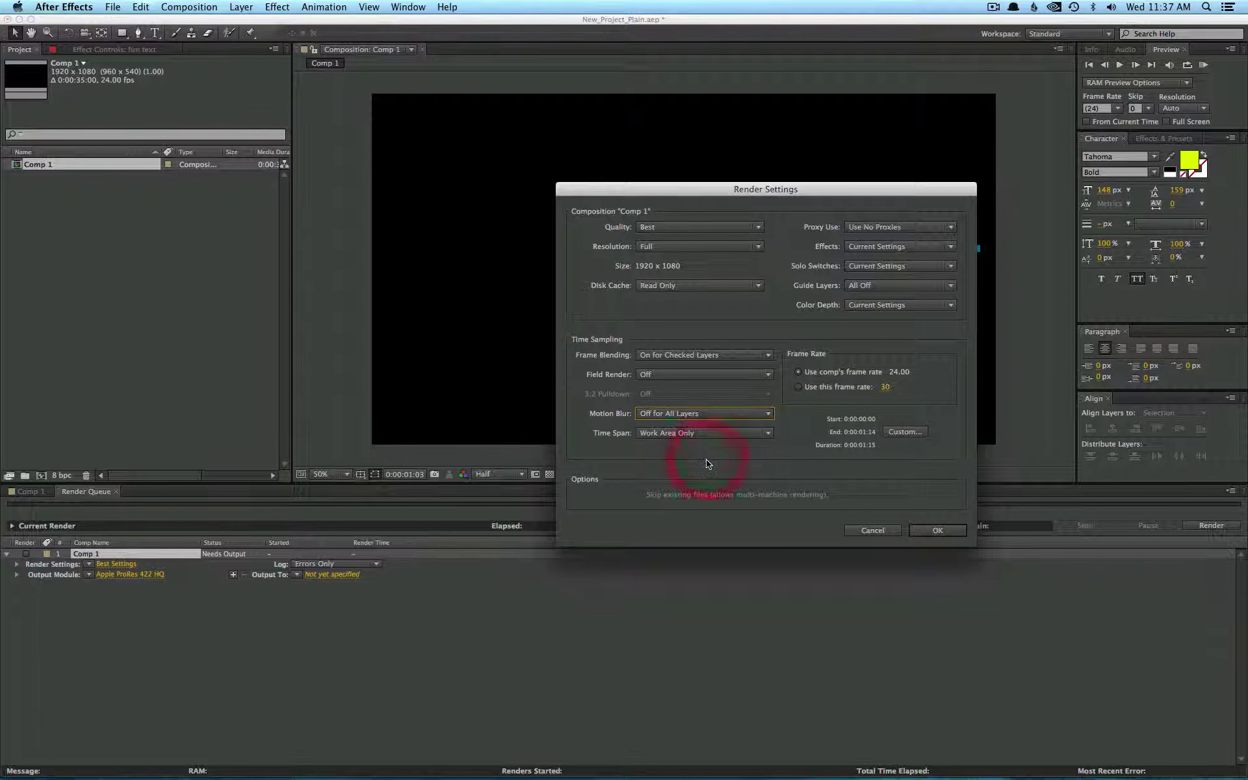
click(677, 434)
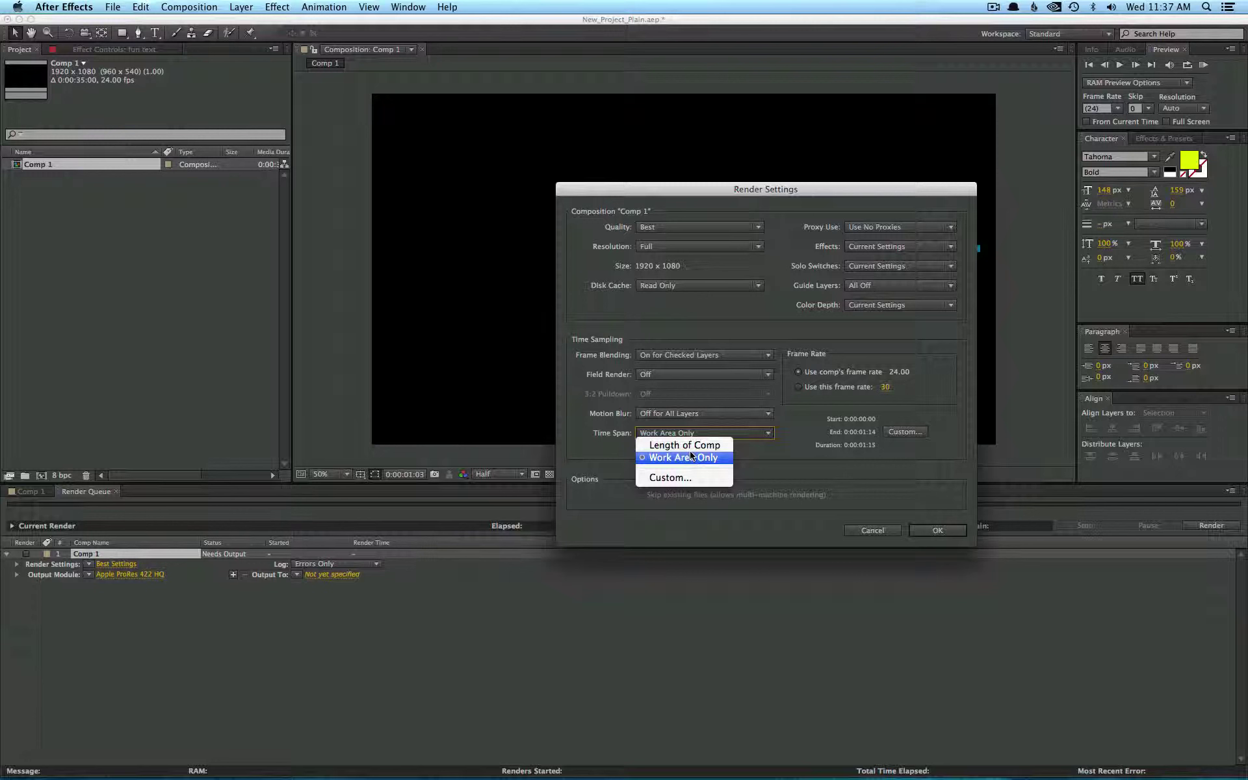
click(780, 464)
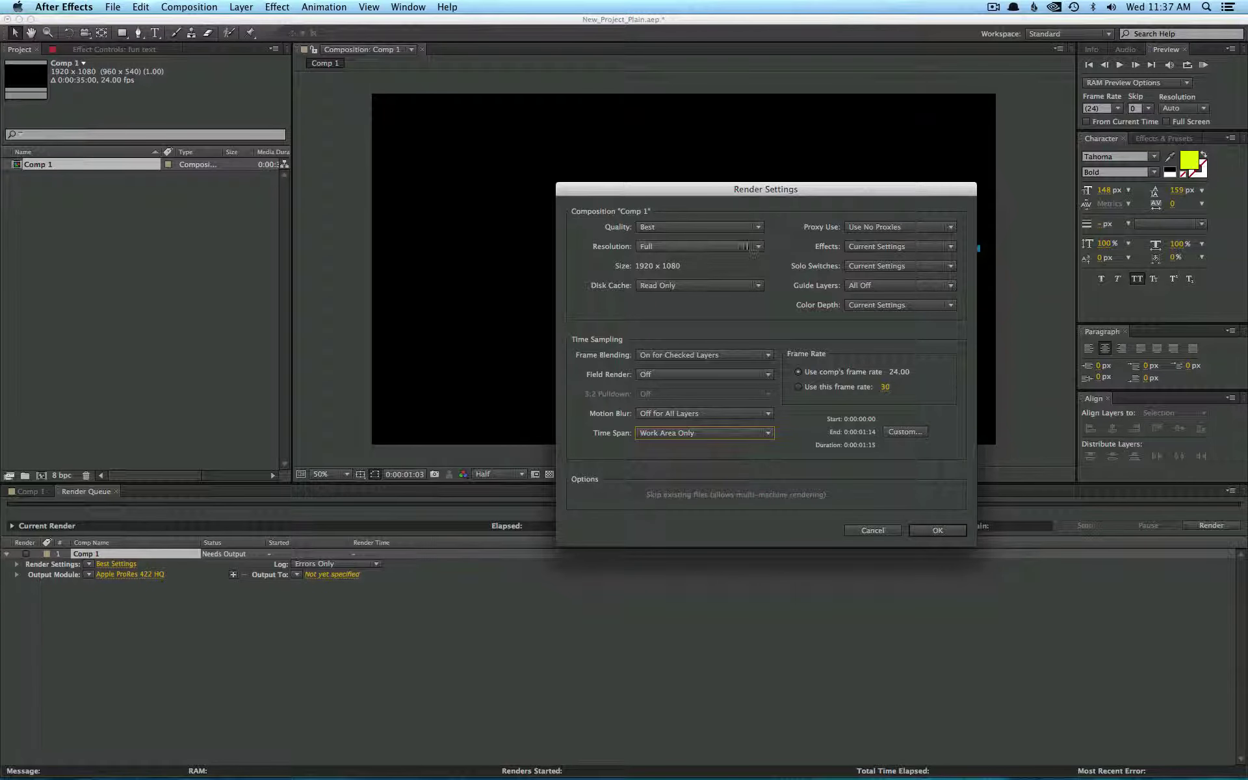
click(733, 248)
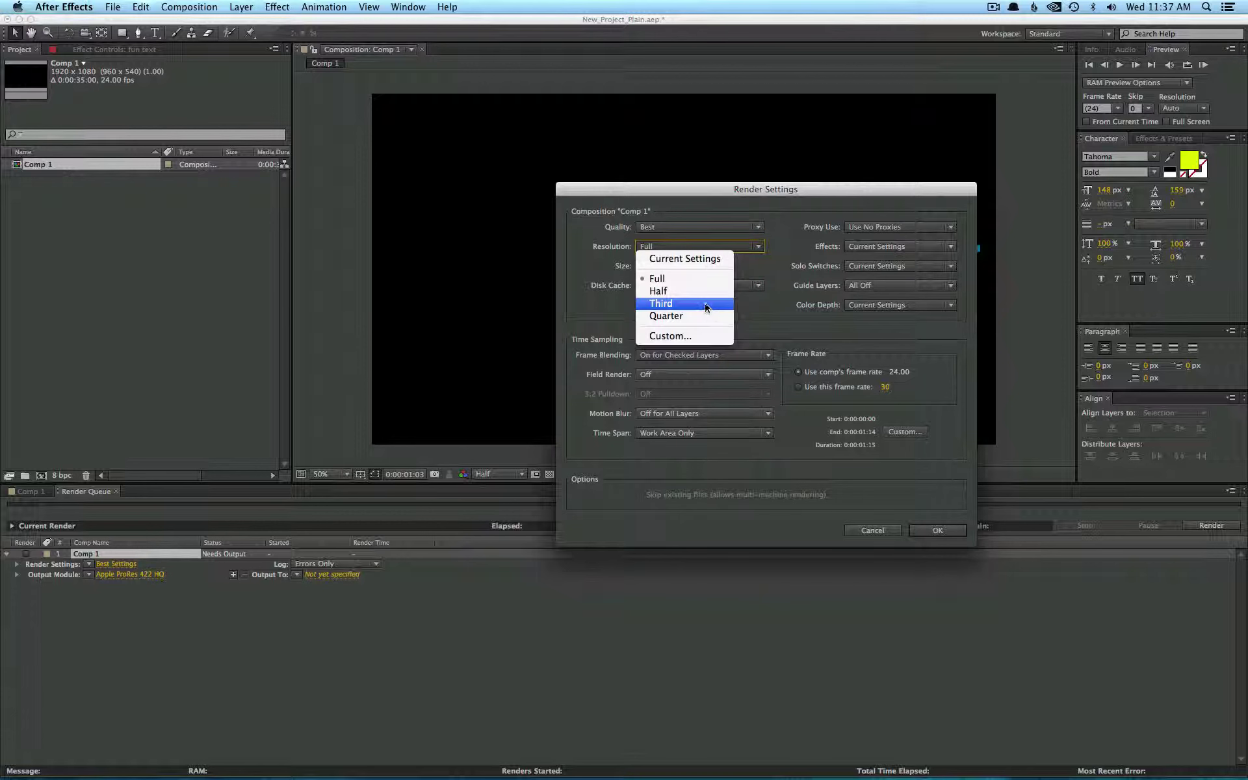
click(767, 258)
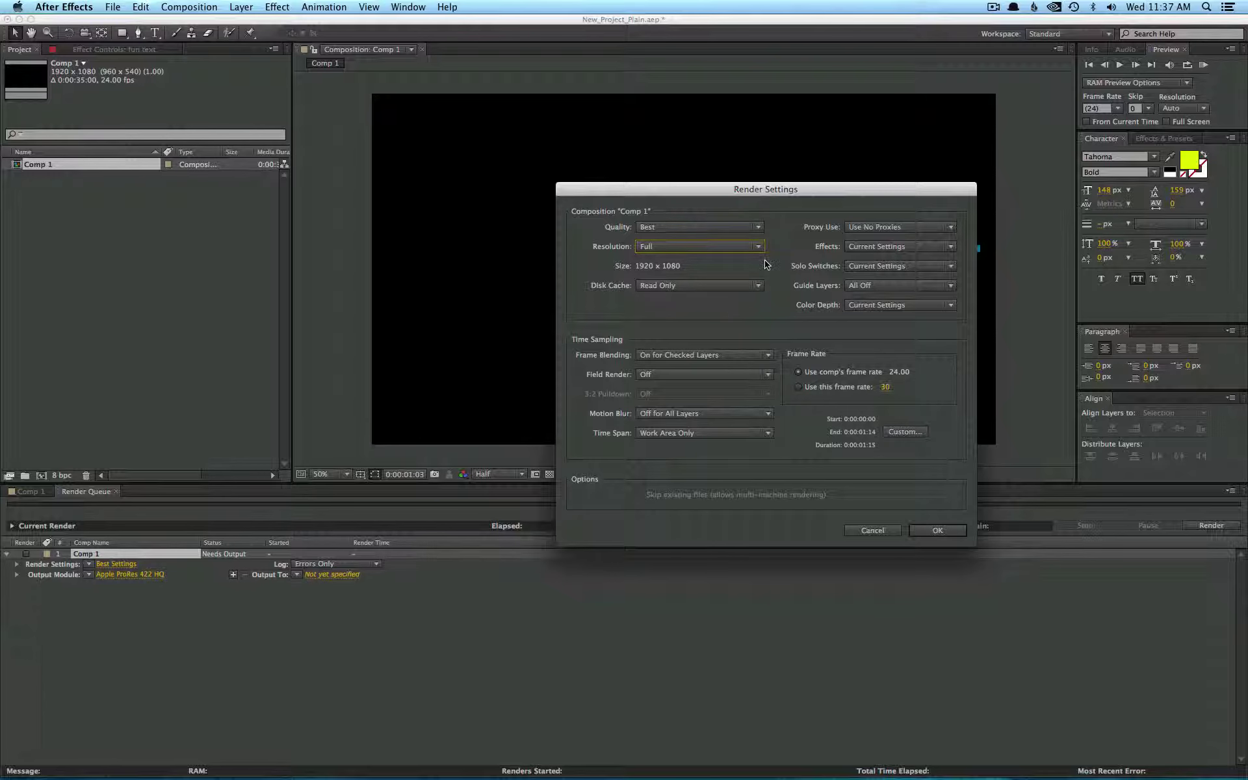
click(757, 247)
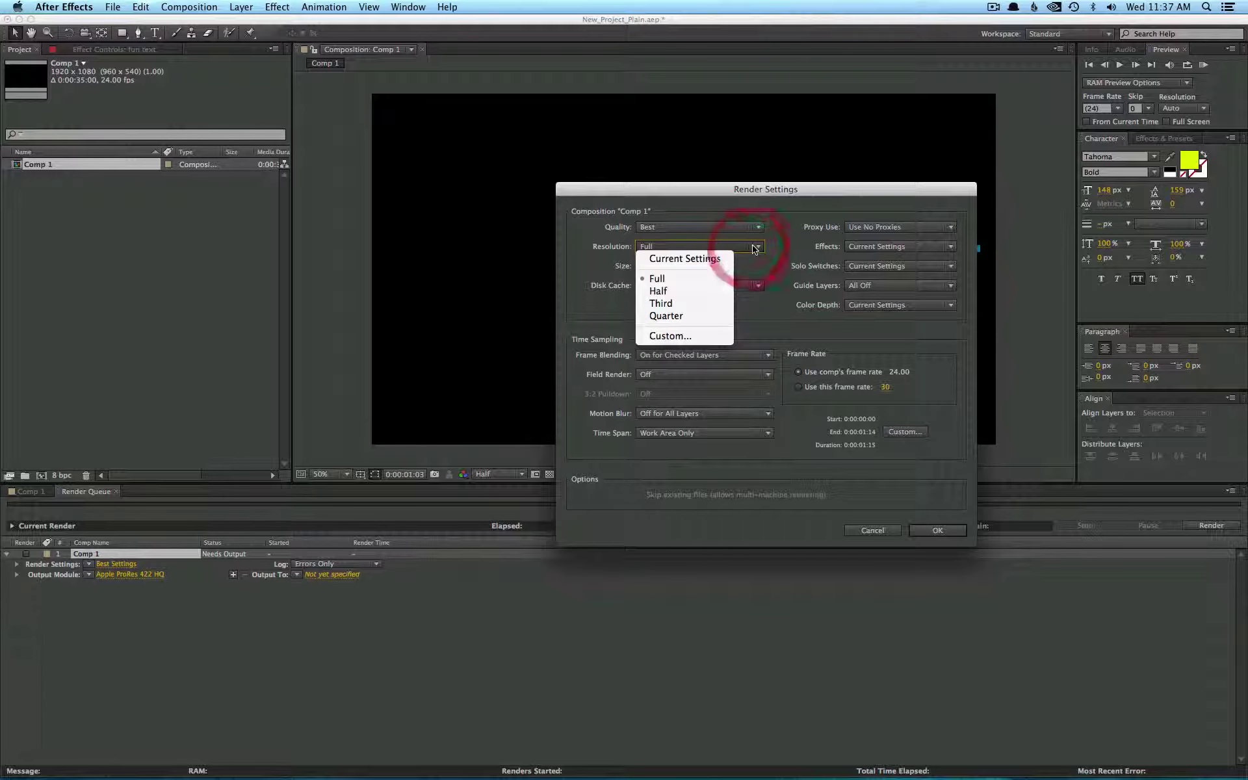
click(658, 290)
key(Return)
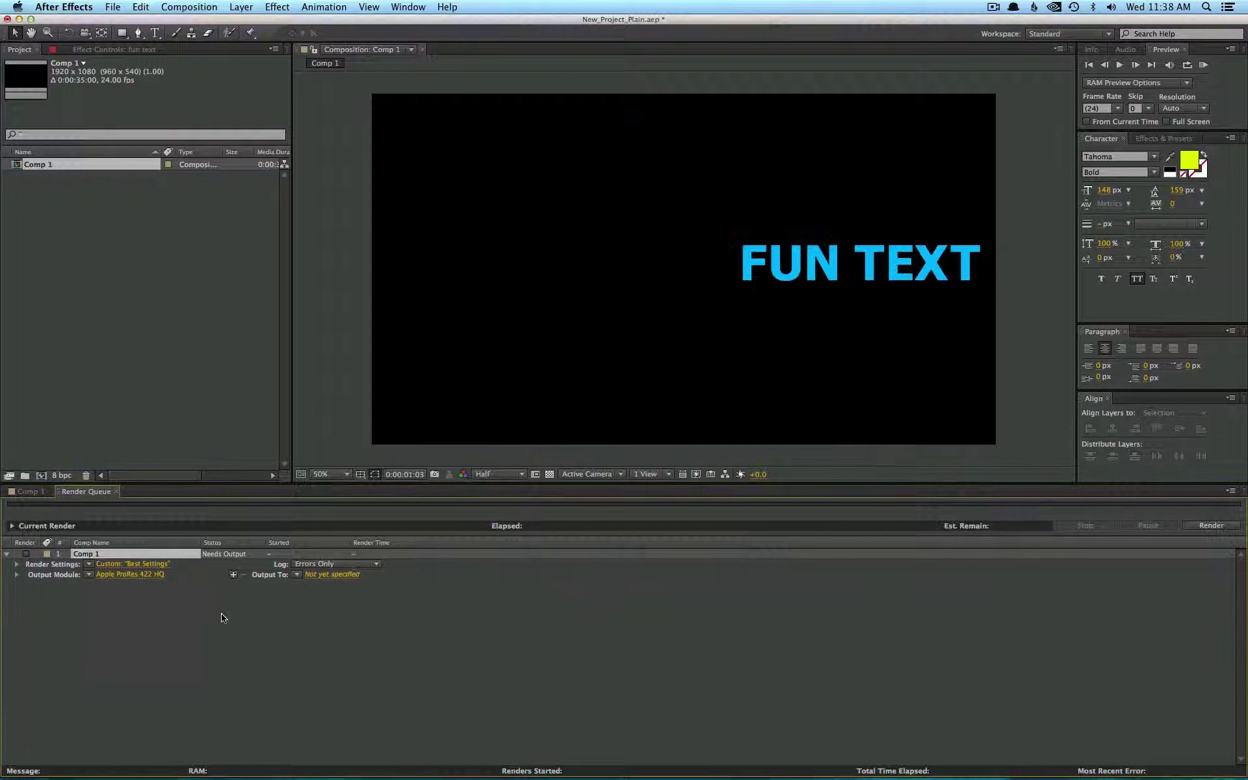
Step: Change Comp 1's output module from Apple ProRes 422 HQ to Lossless
click(89, 576)
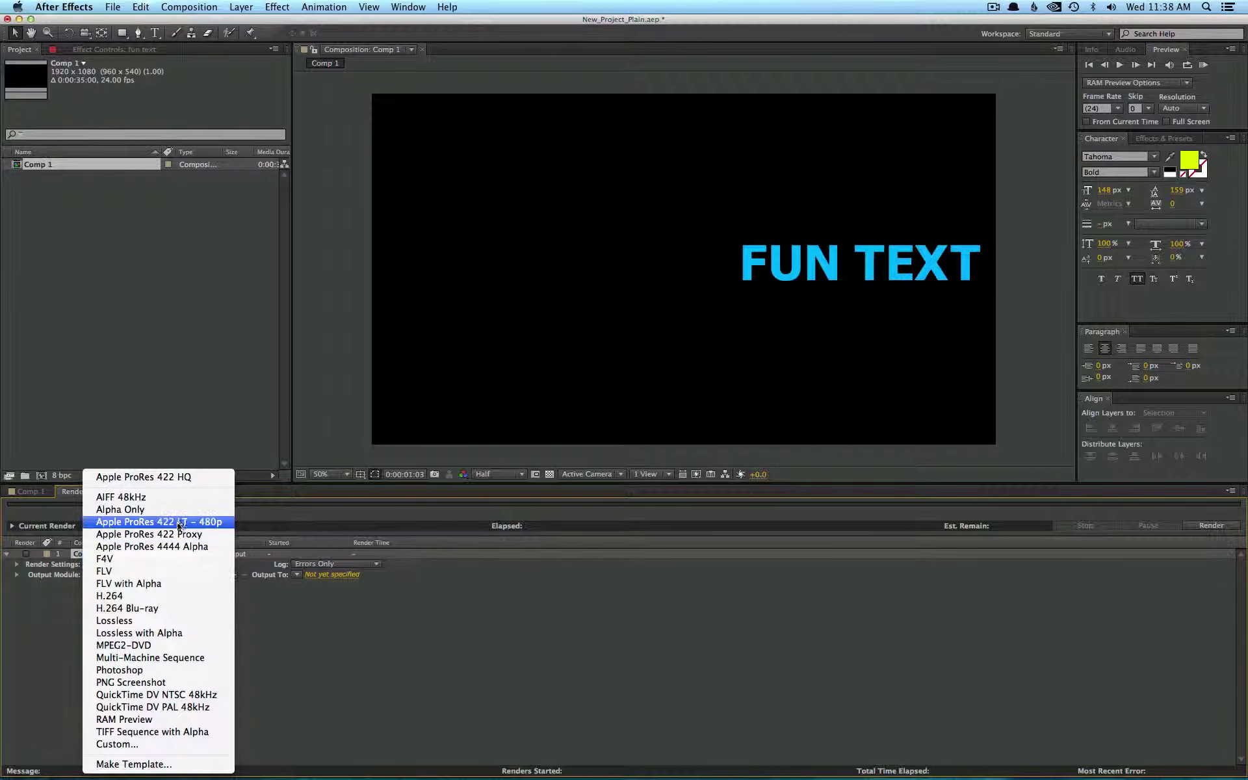
click(169, 625)
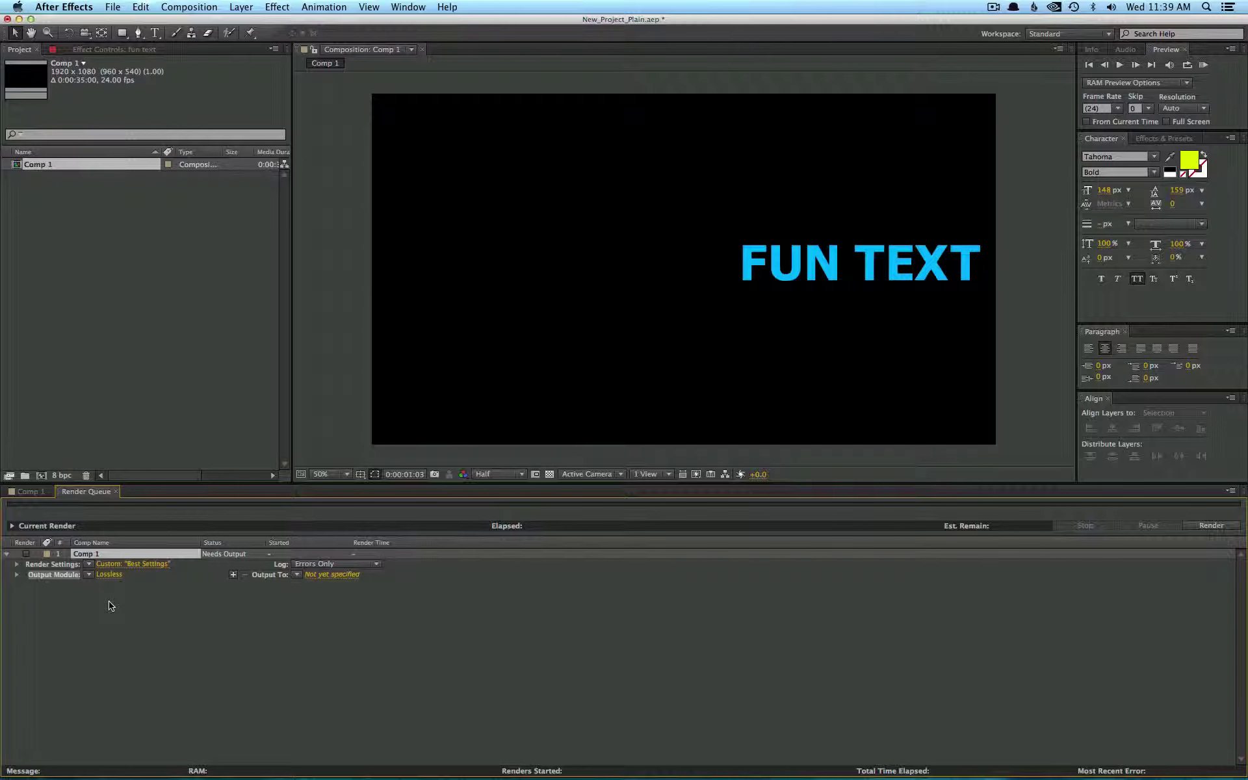
click(89, 576)
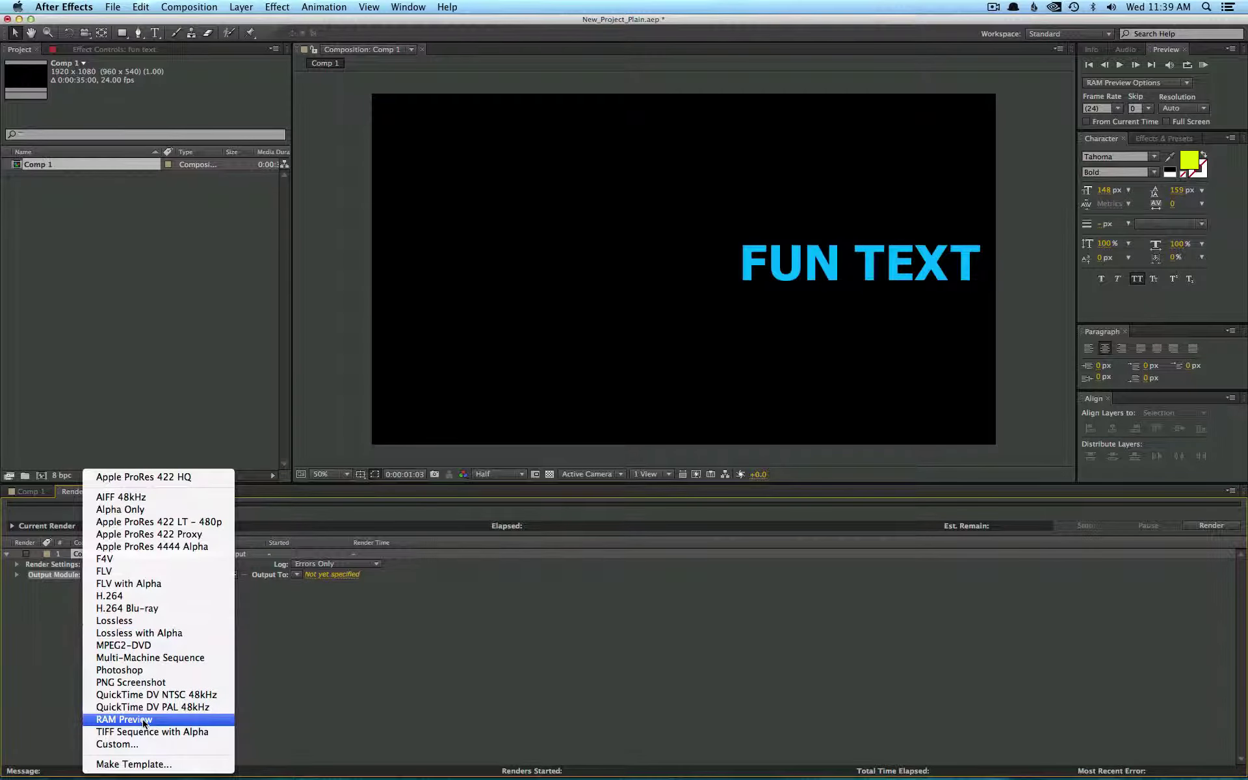
Step: Create a new output module template named 'New Template'
click(150, 766)
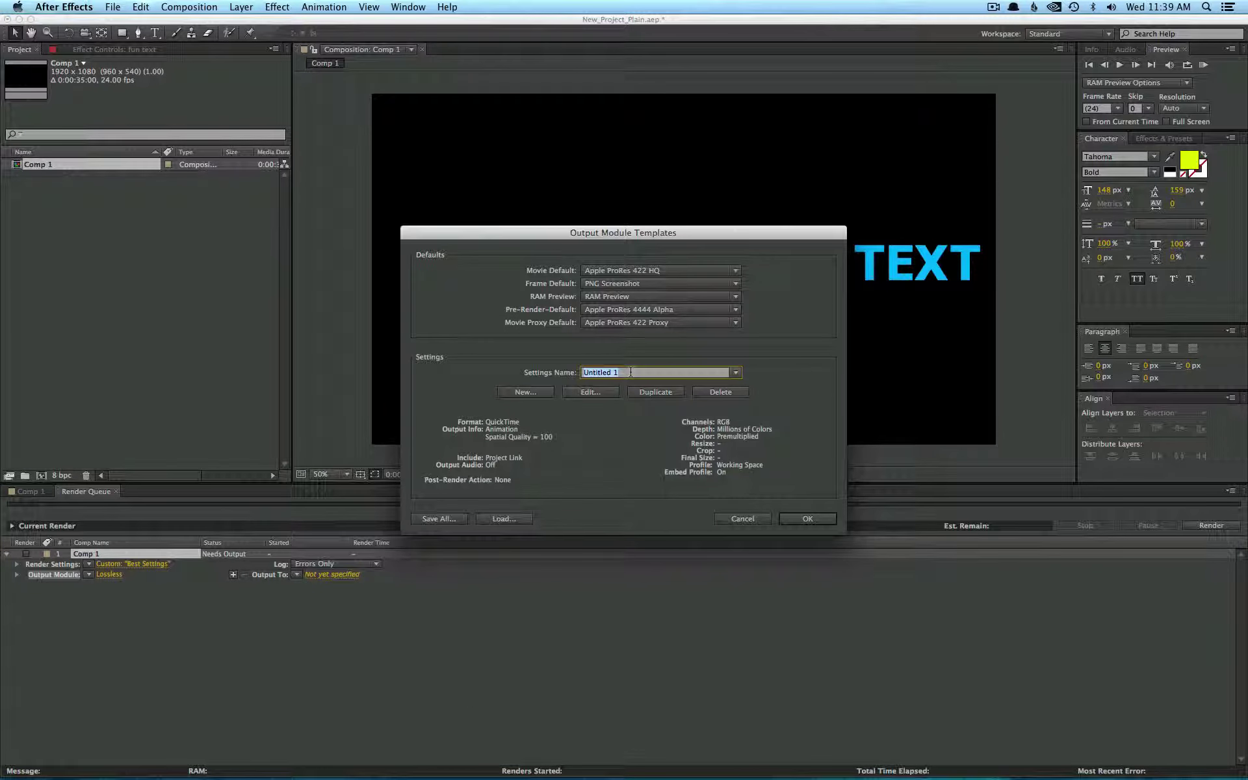
text(New Template)
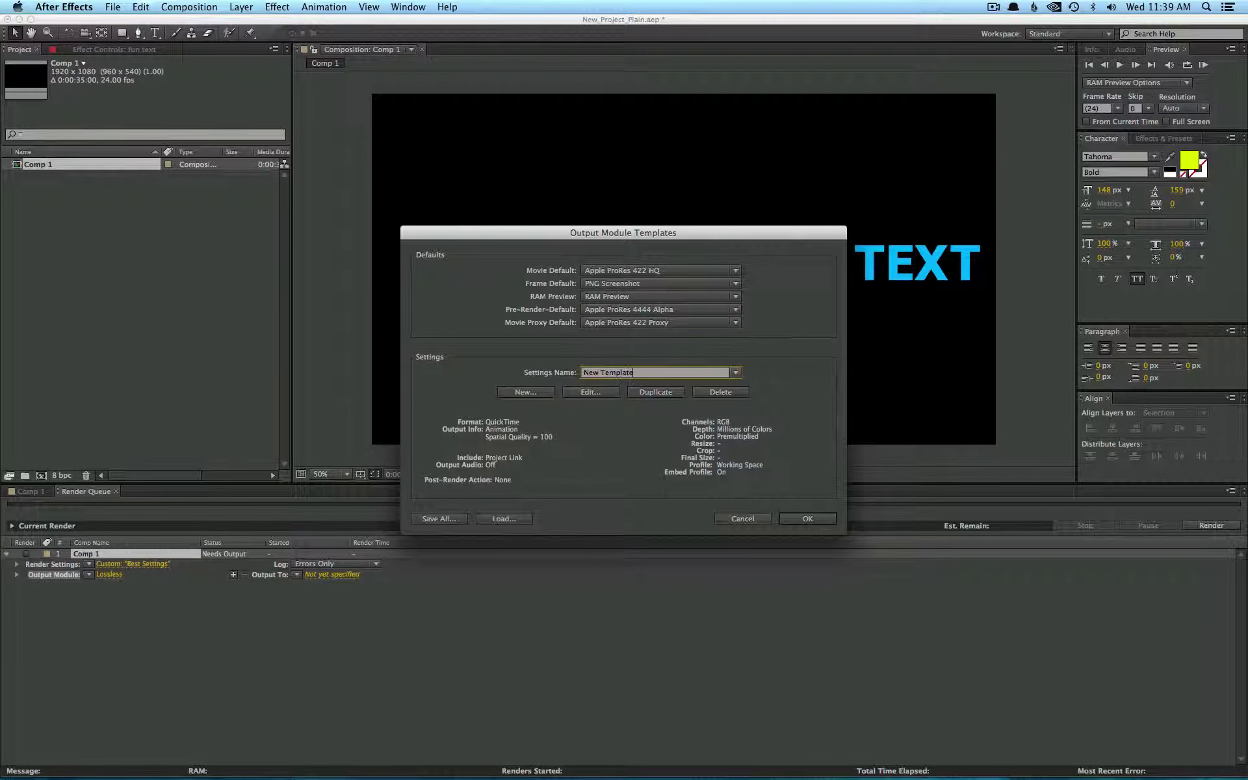
click(777, 375)
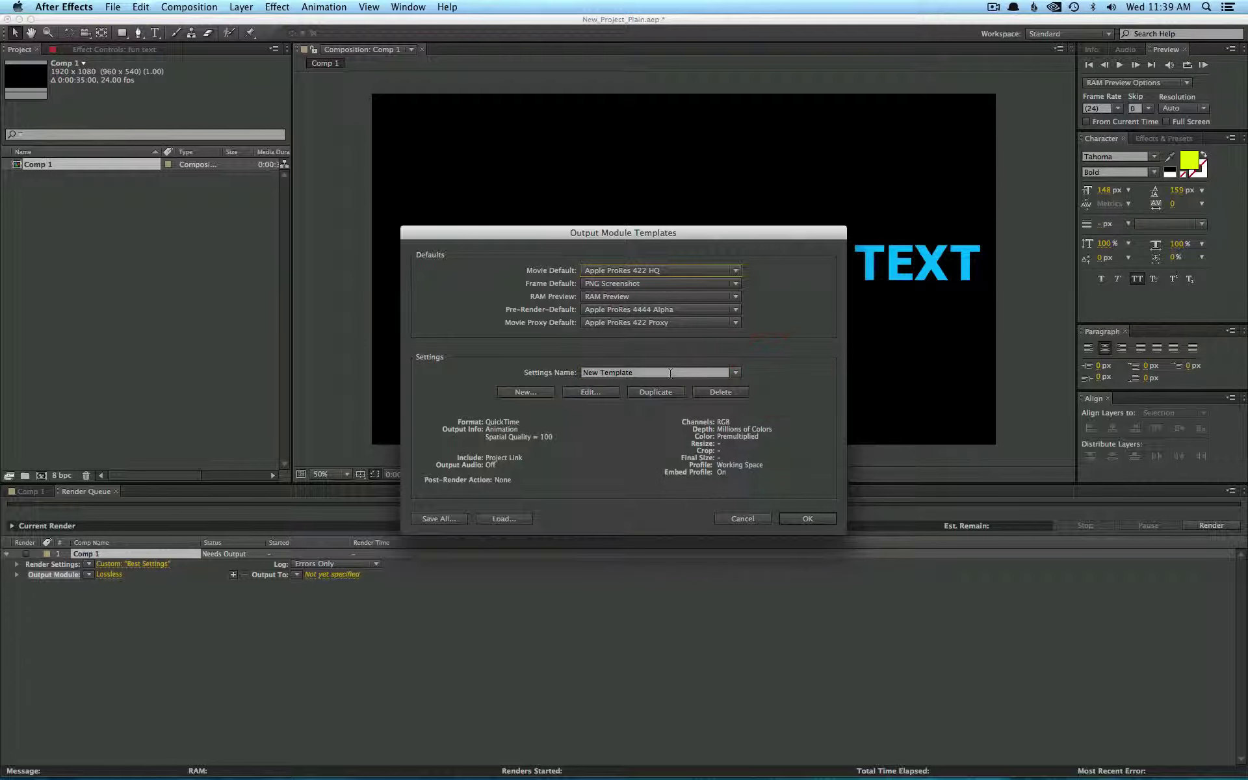
Step: Try H.264 for New Template's format, then set it back to QuickTime
click(598, 392)
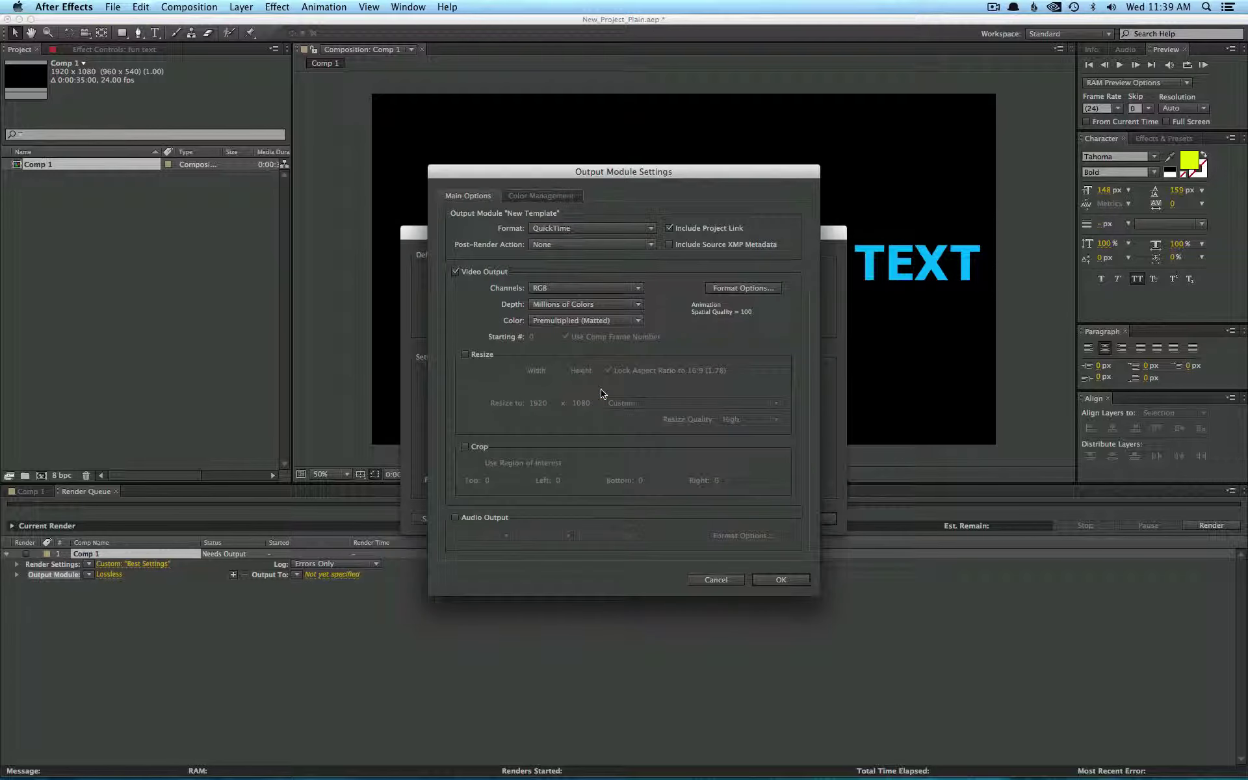
click(614, 229)
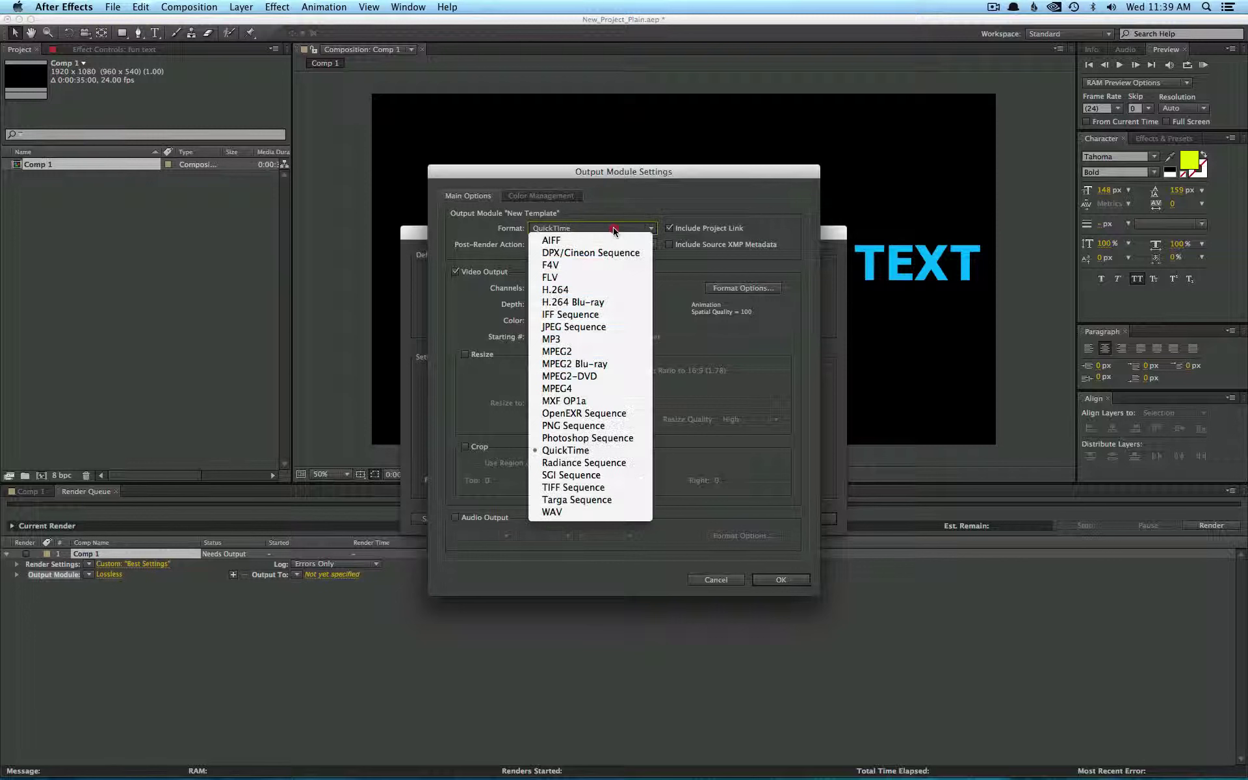
click(614, 294)
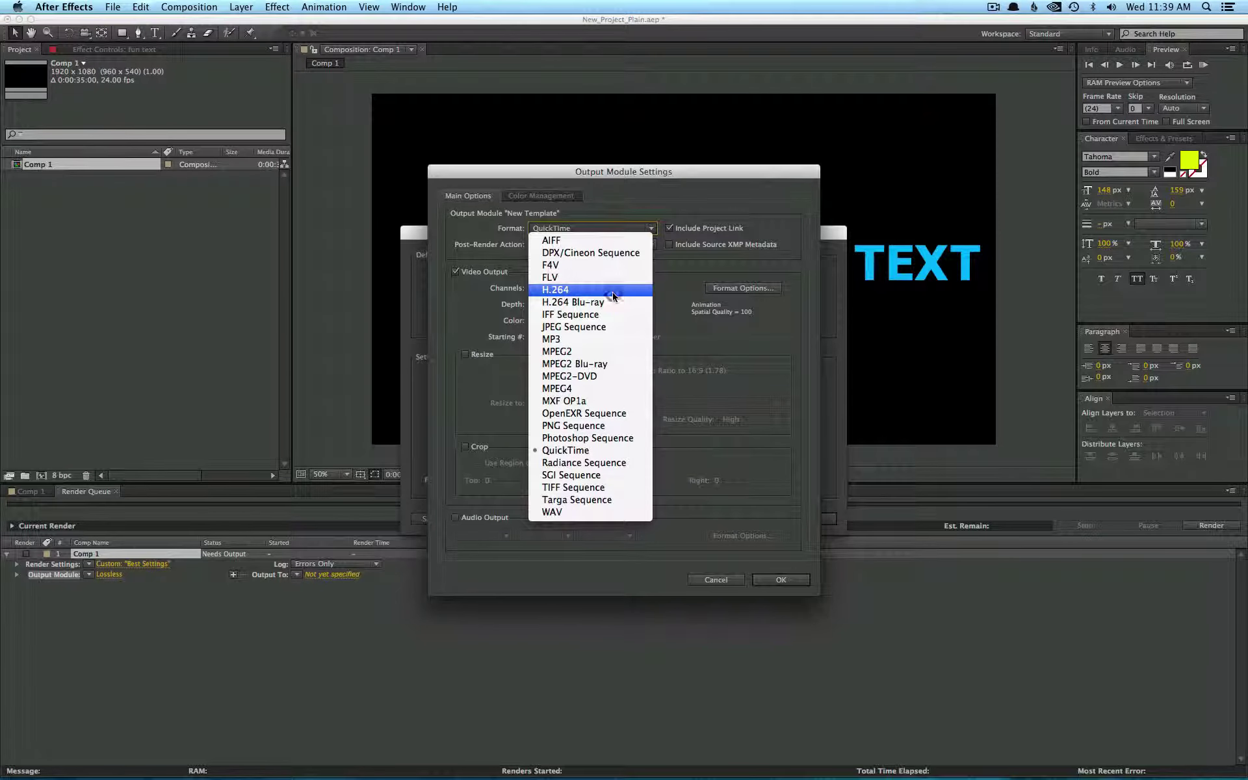
click(603, 229)
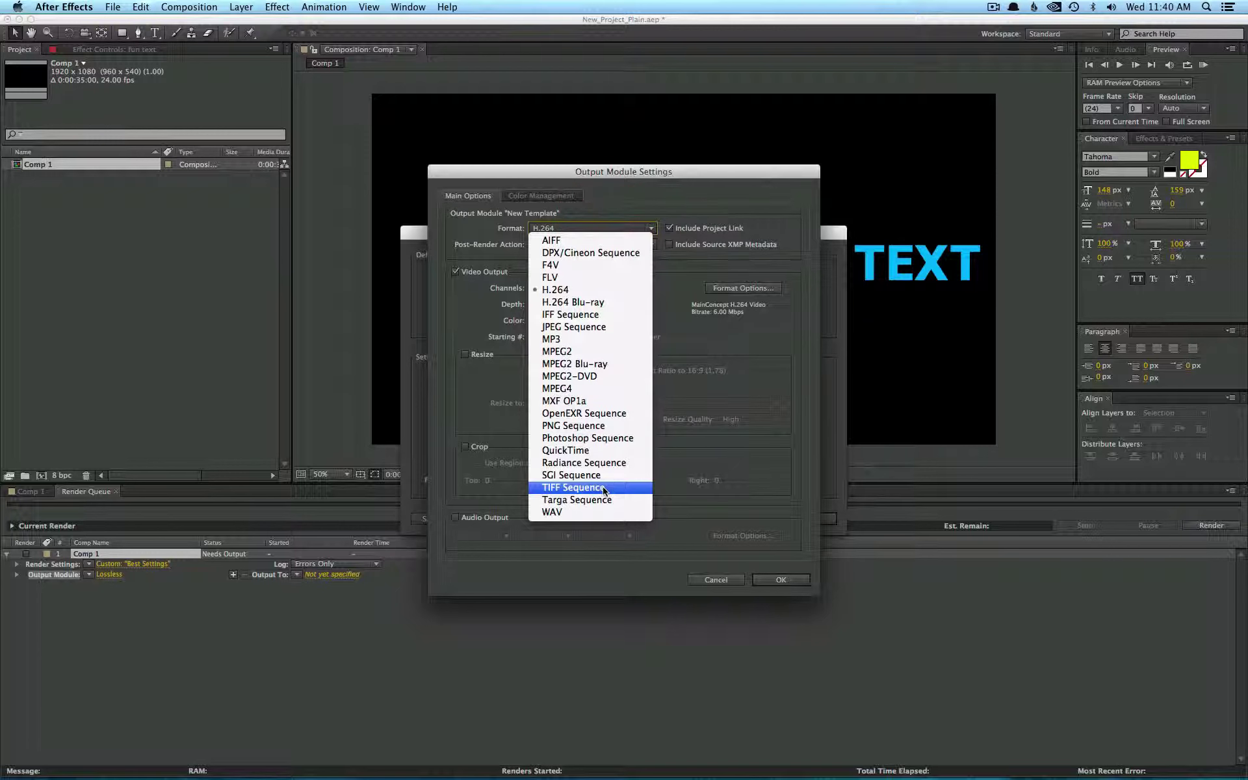
click(583, 449)
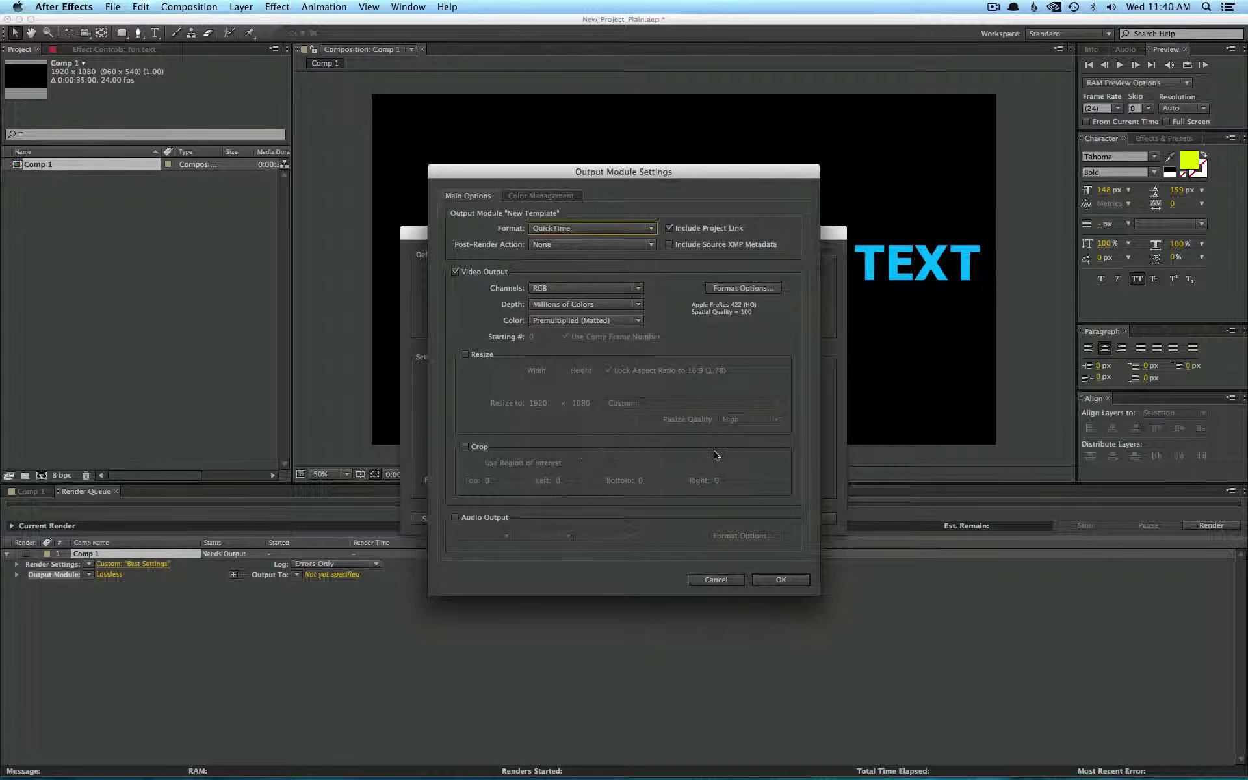
Step: Set New Template's QuickTime video codec to Animation at spatial quality 100
click(740, 288)
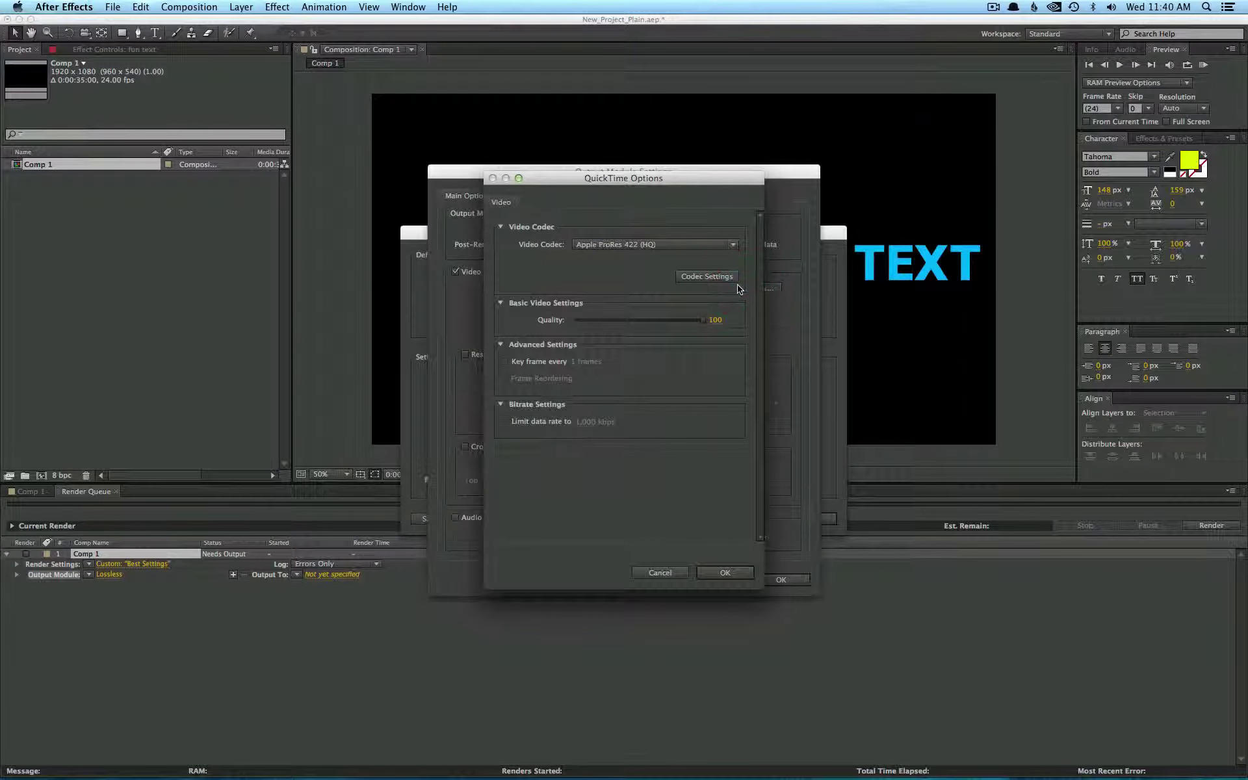
click(690, 245)
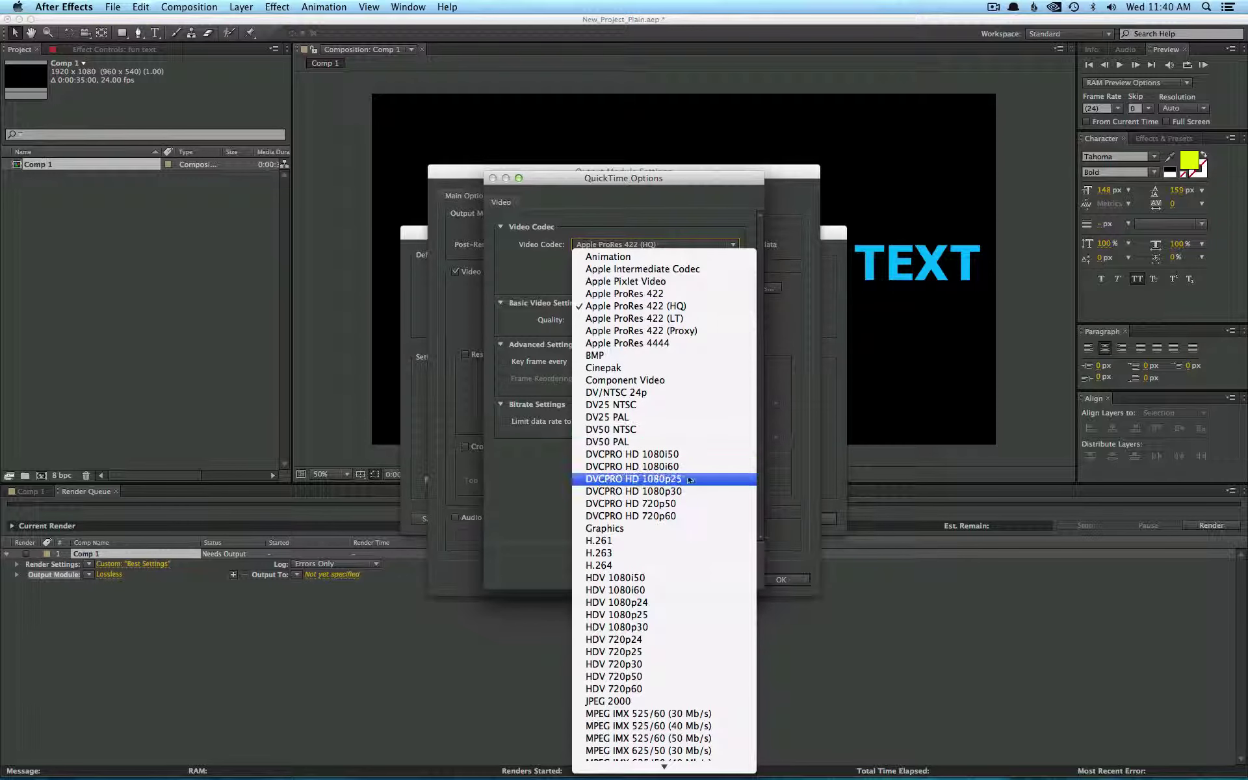
scroll(701, 481, down, 10)
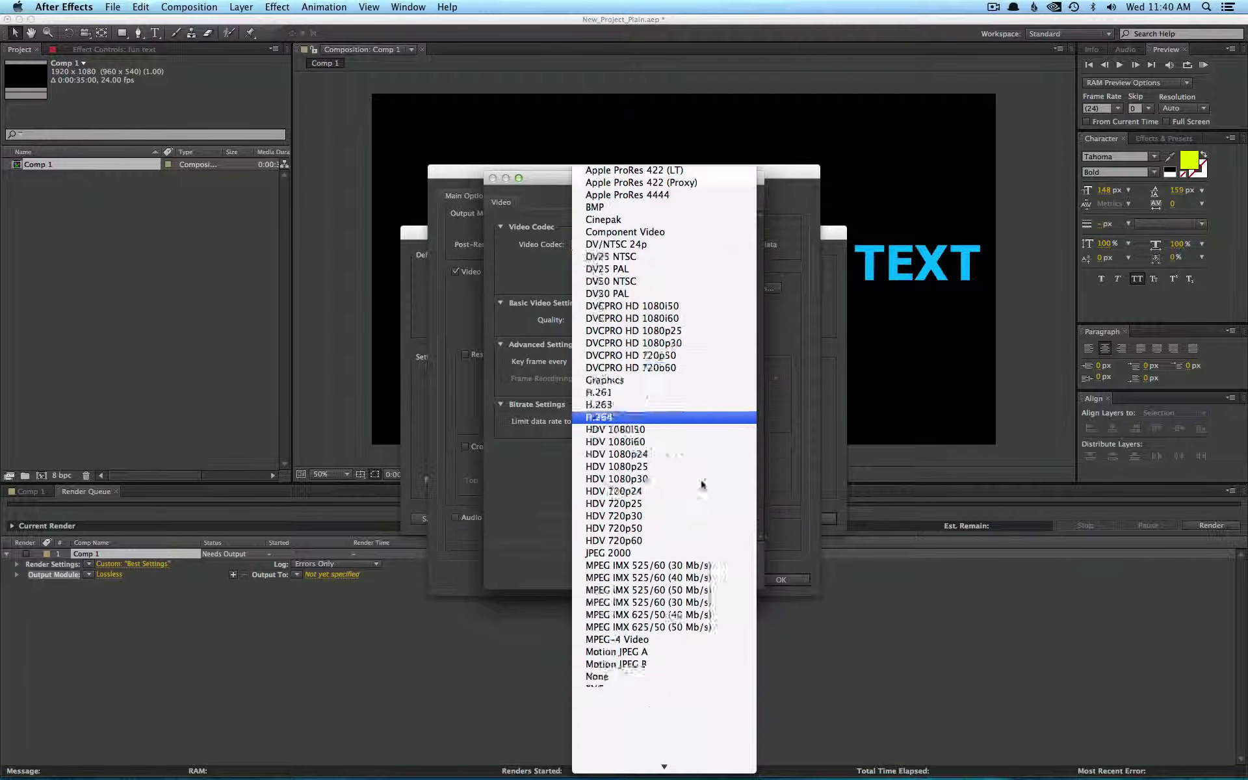
scroll(700, 481, up, 5)
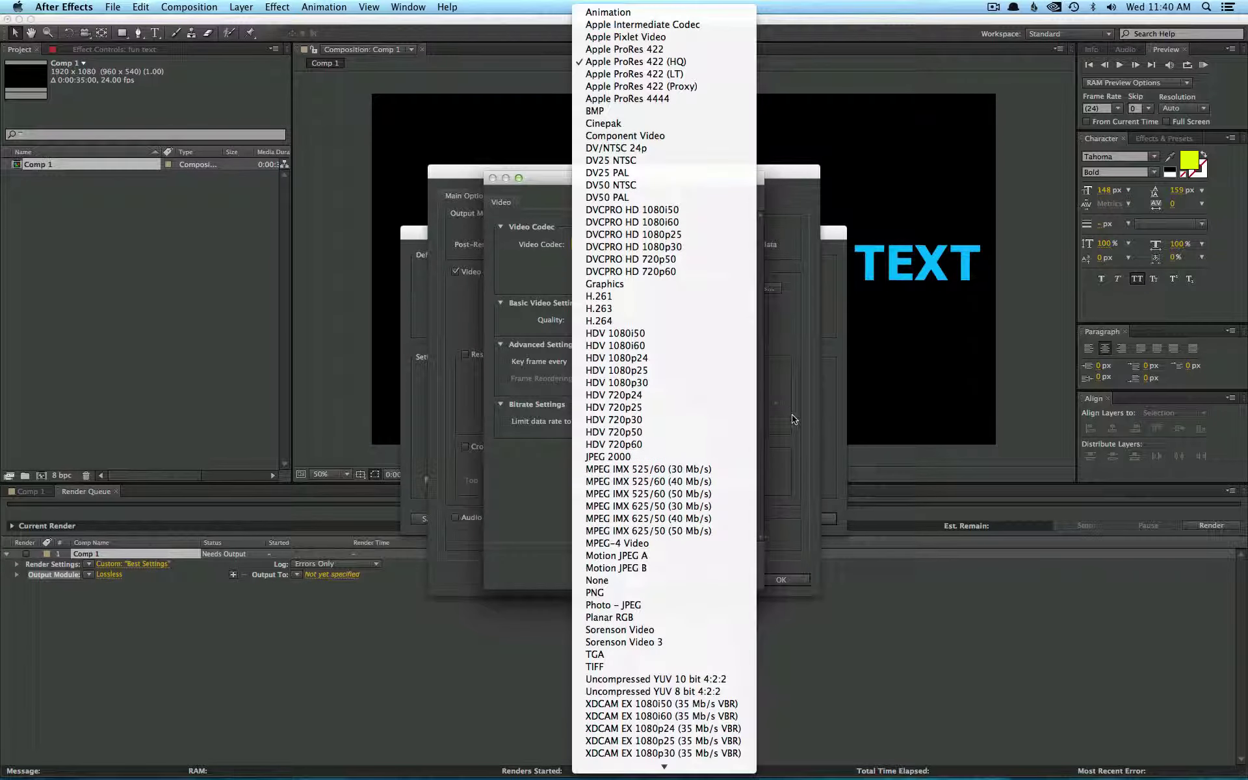
click(792, 370)
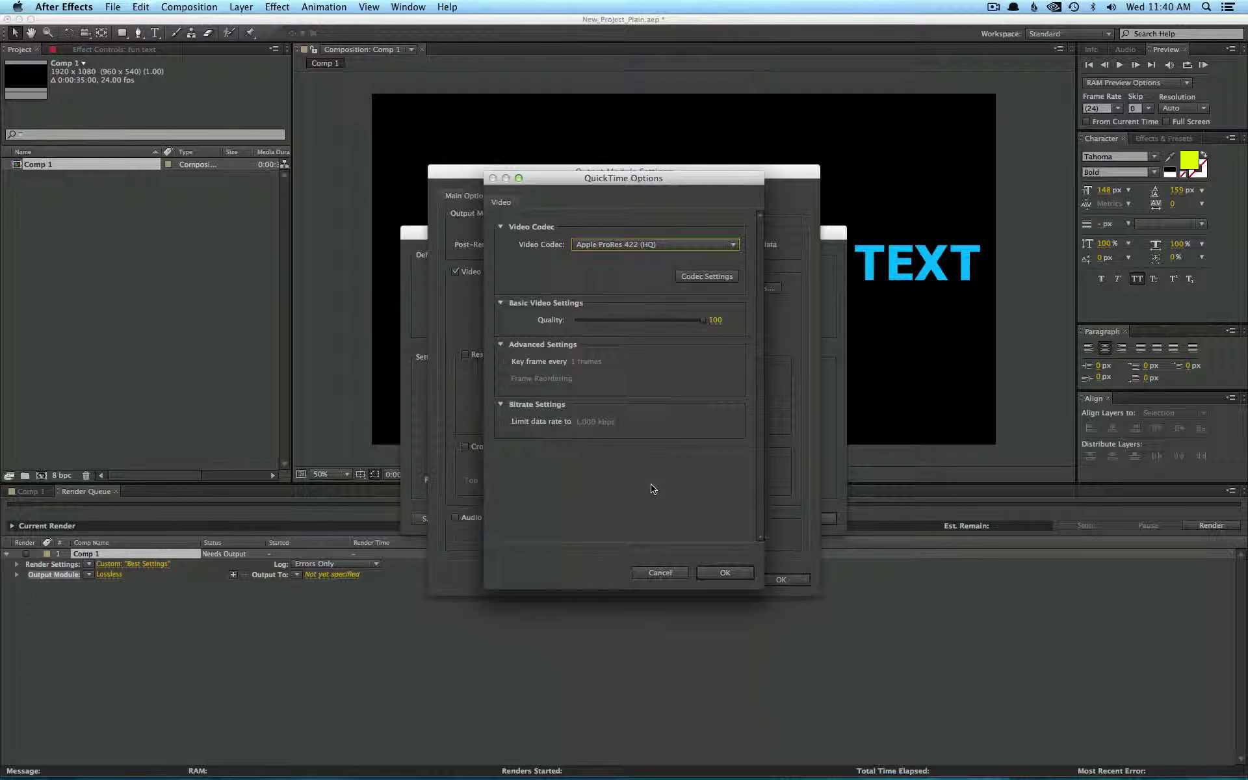
click(650, 249)
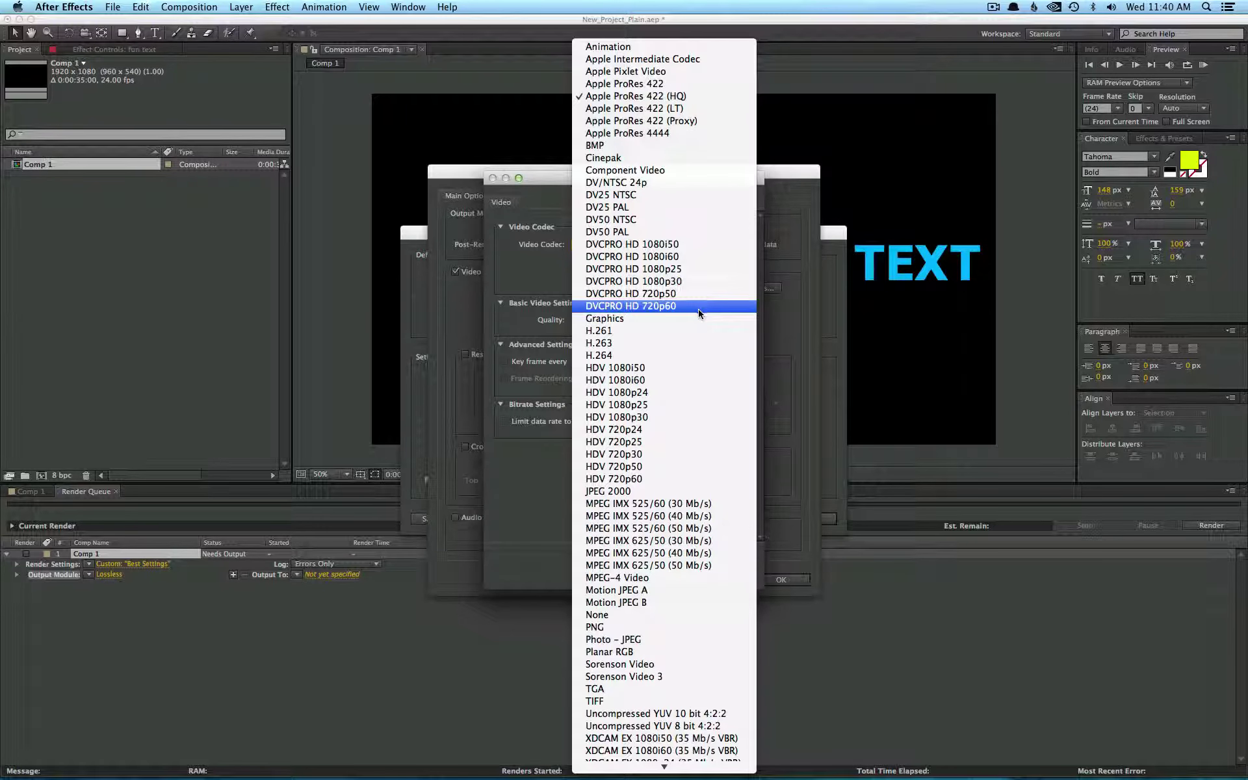
click(609, 47)
click(733, 577)
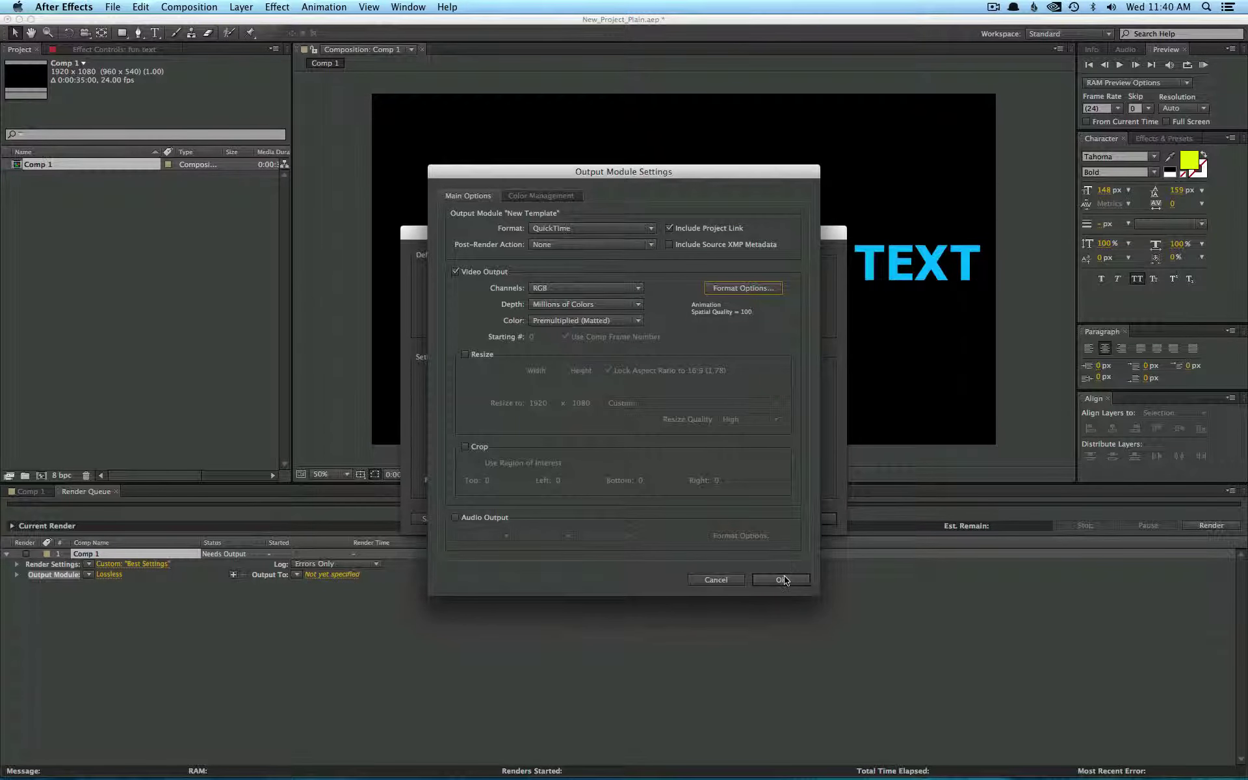
Step: Make New Template the Movie Default output module template
click(781, 579)
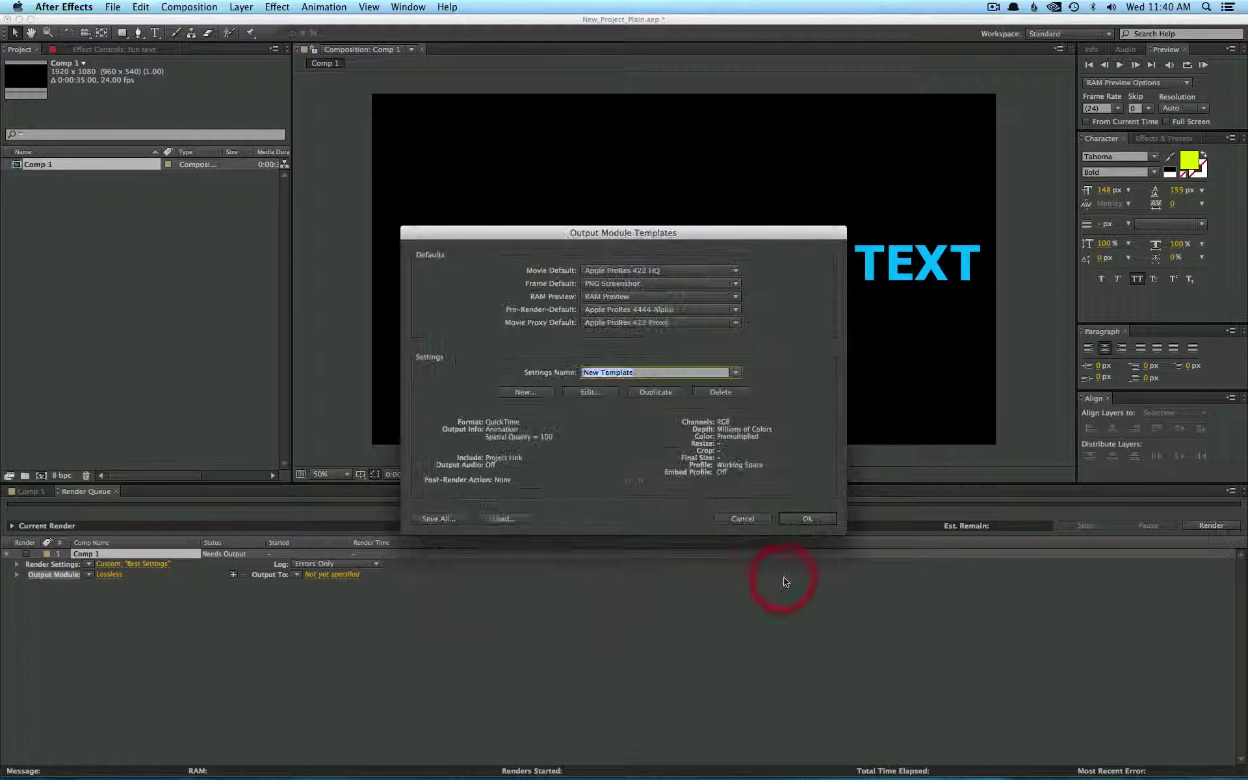
click(669, 270)
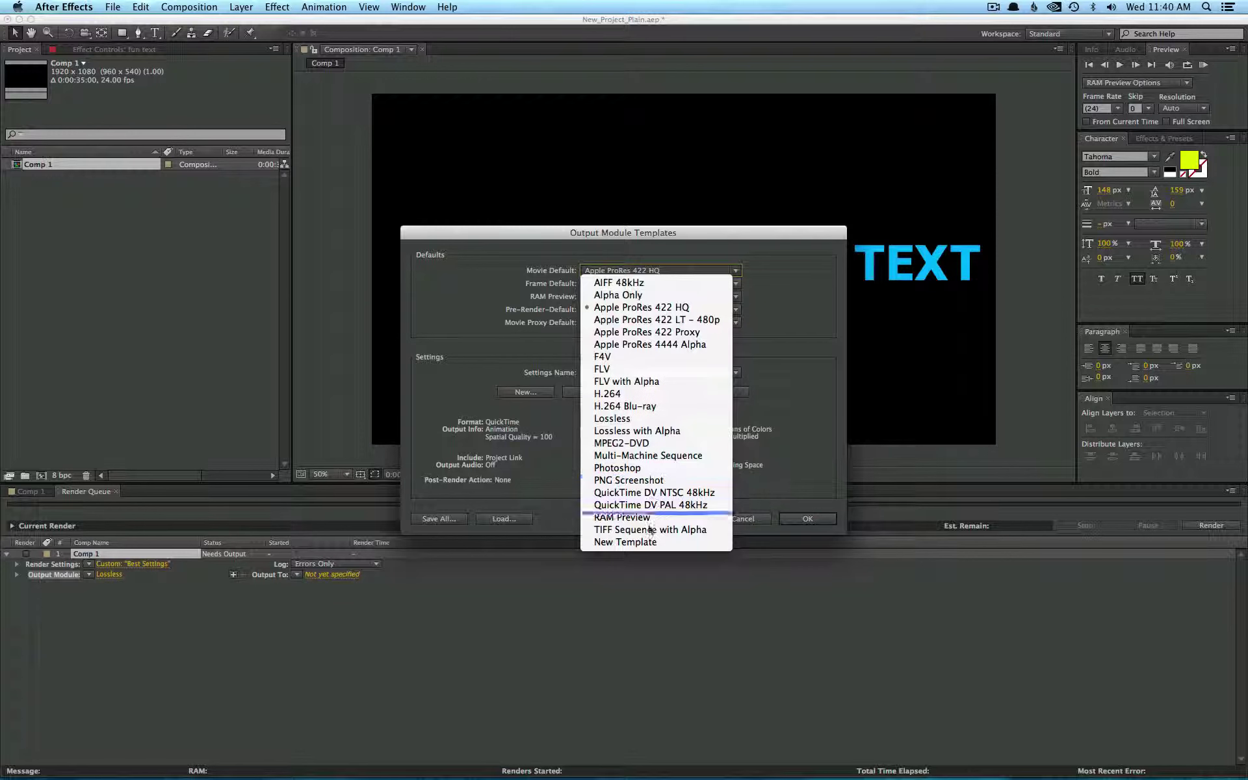
click(625, 541)
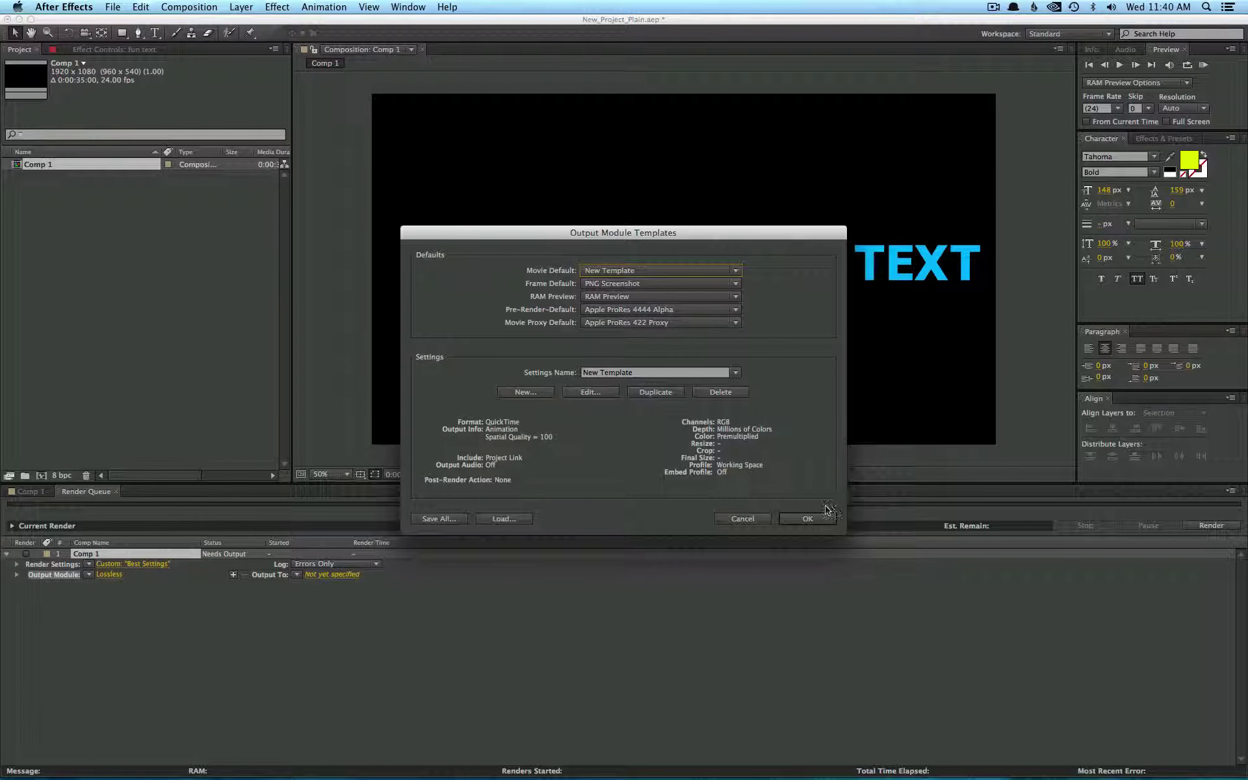
click(809, 518)
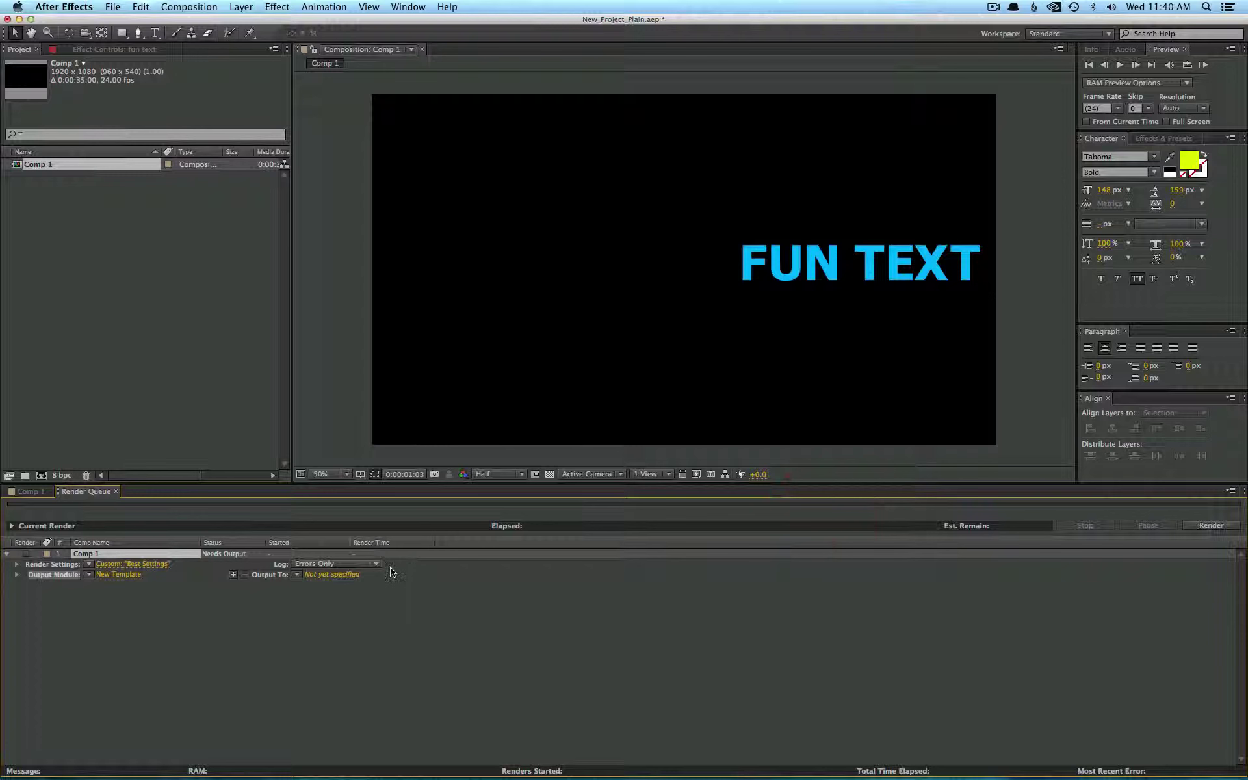
Step: Render Comp 1 to Comp 1.mov in the Render Tests folder
click(331, 575)
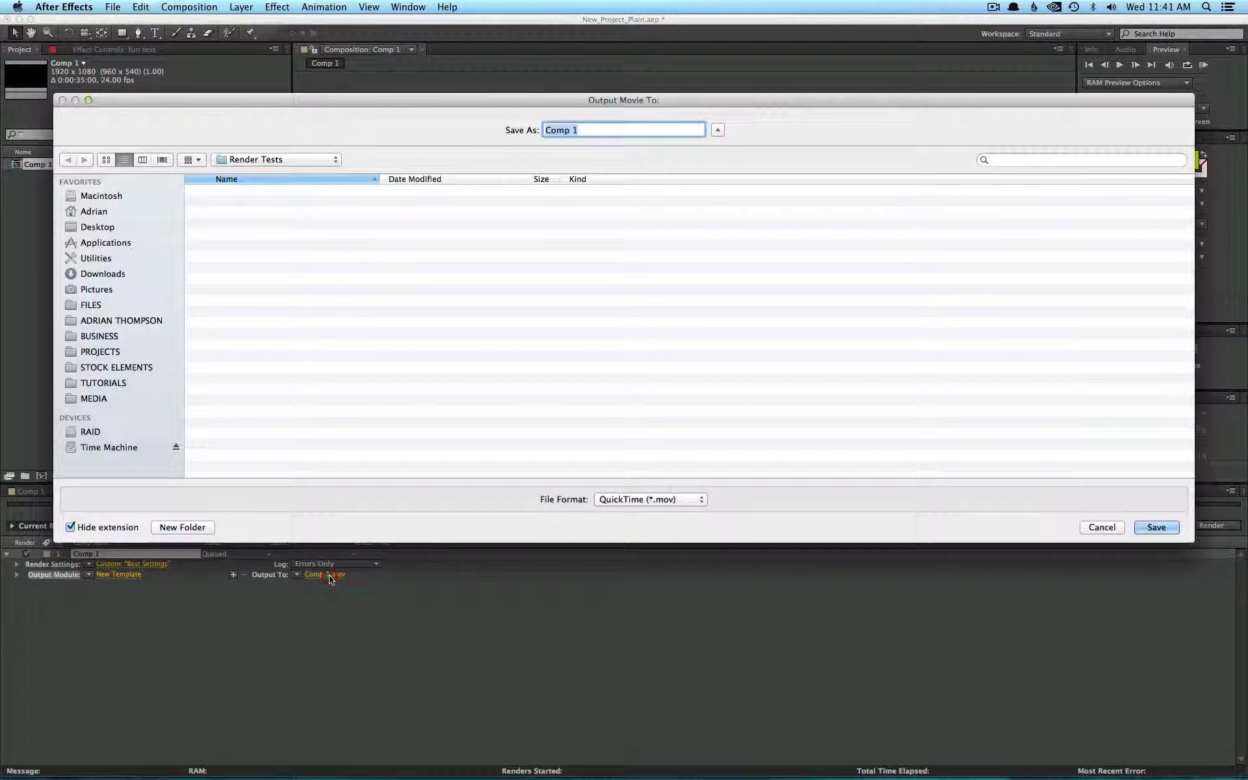
click(1157, 527)
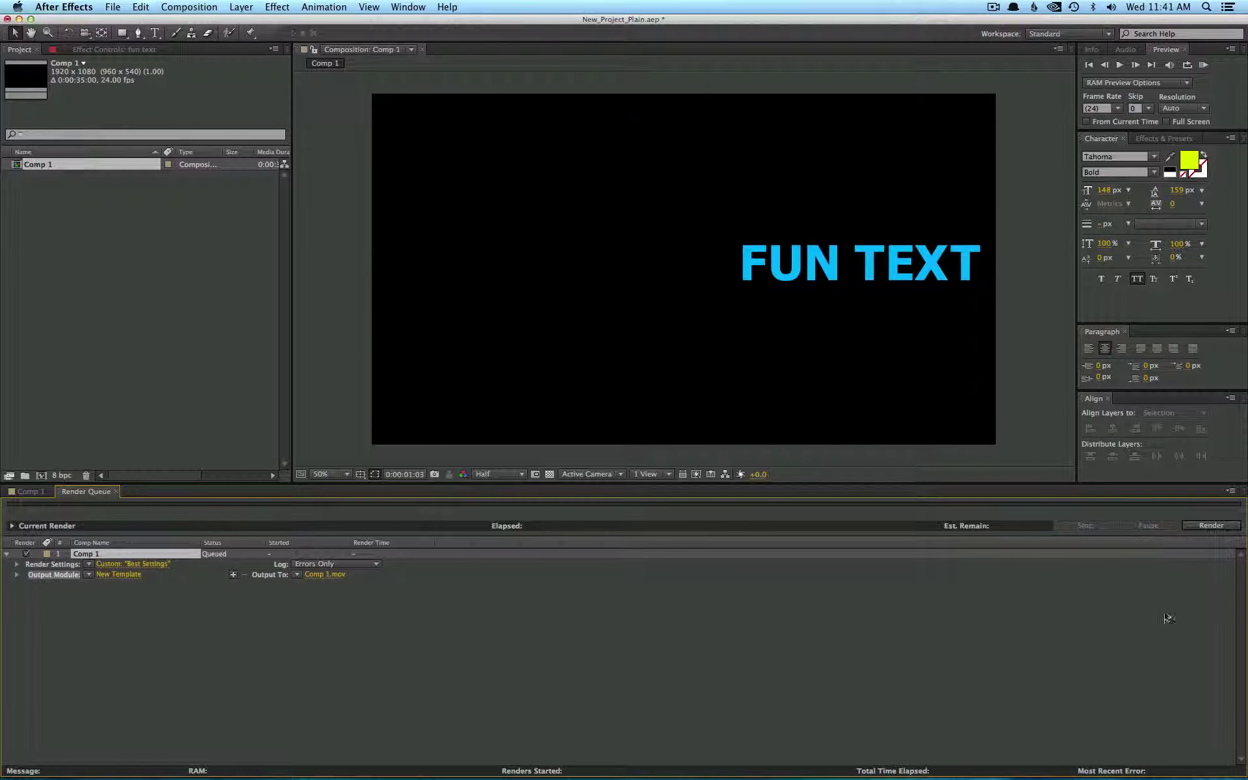
click(1200, 528)
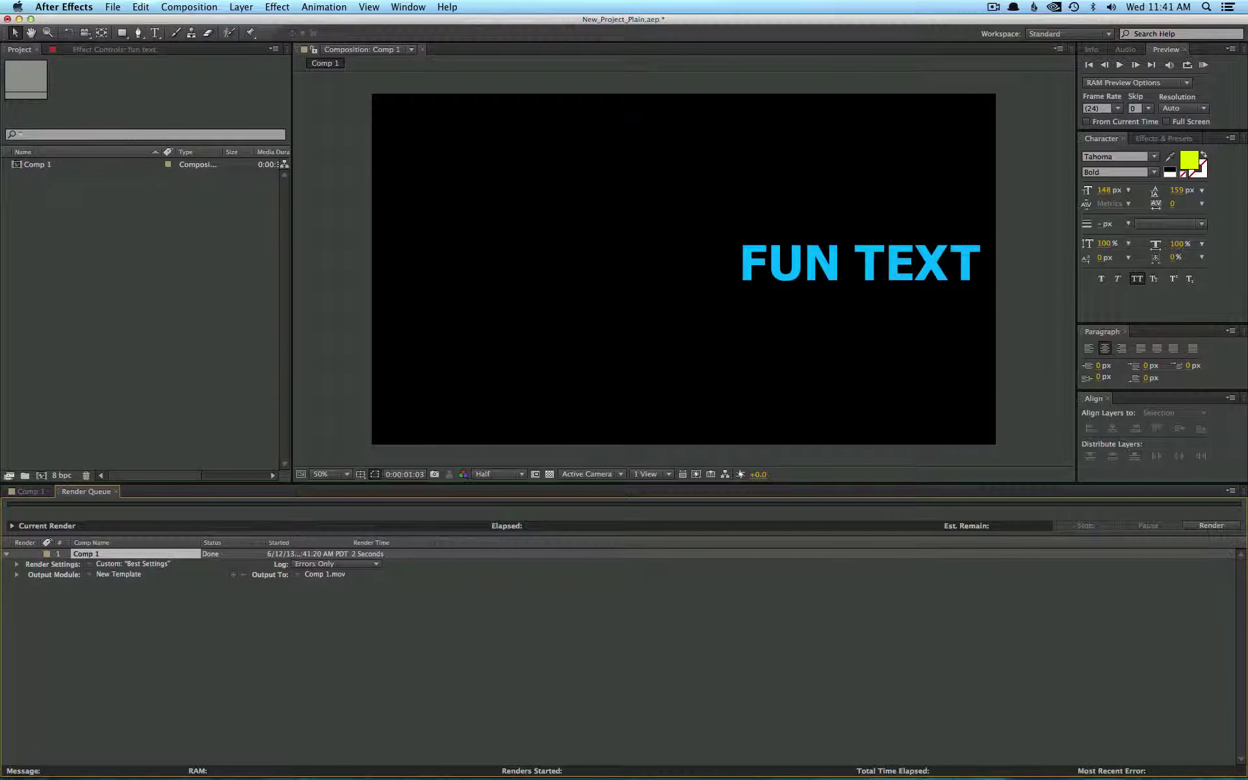
Step: Play the rendered Comp 1.mov in QuickTime Player 7 and shrink the player window
drag(886, 417, 616, 379)
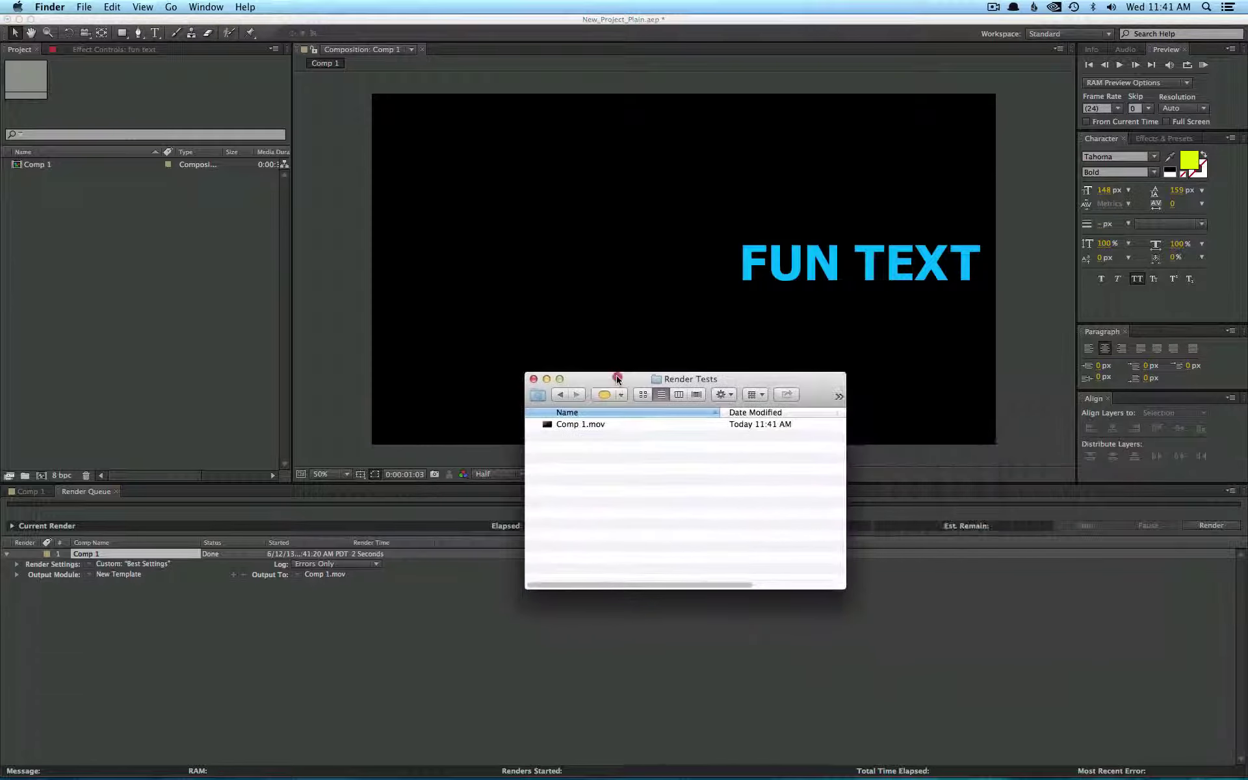
double_click(589, 424)
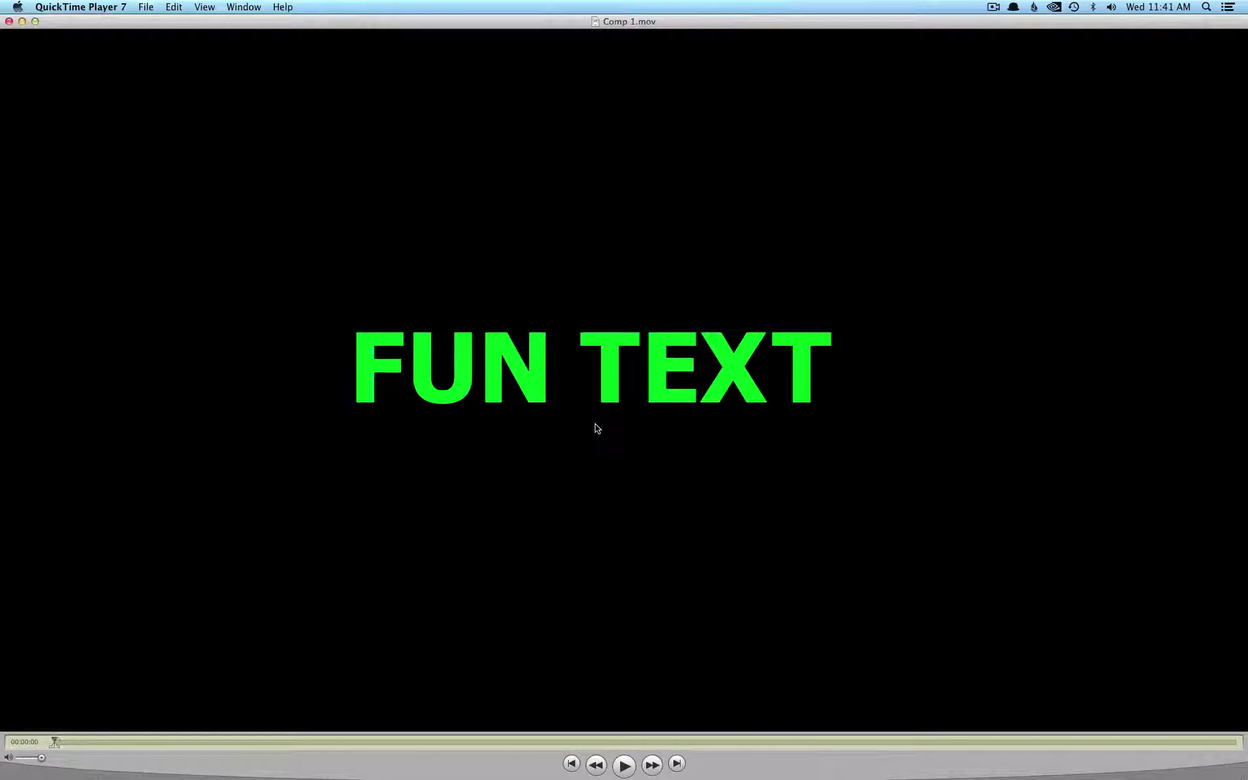
key(space)
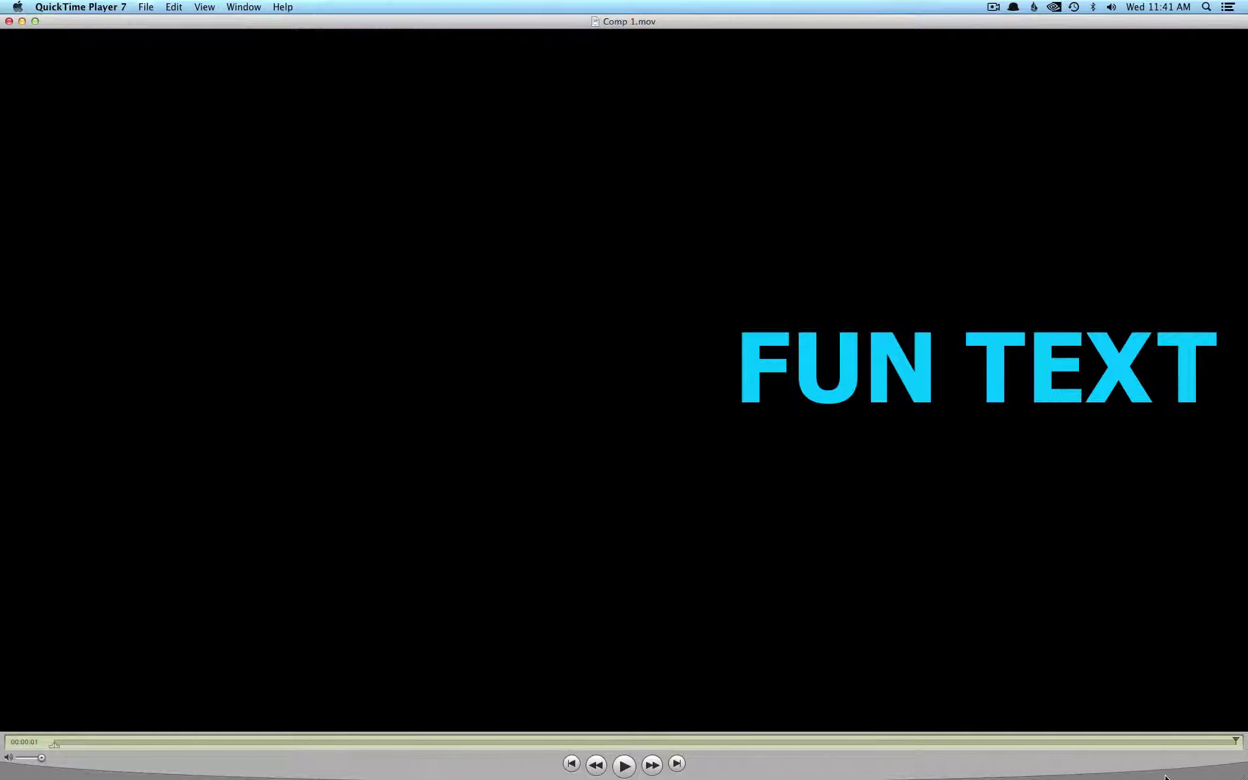
drag(1243, 777, 493, 360)
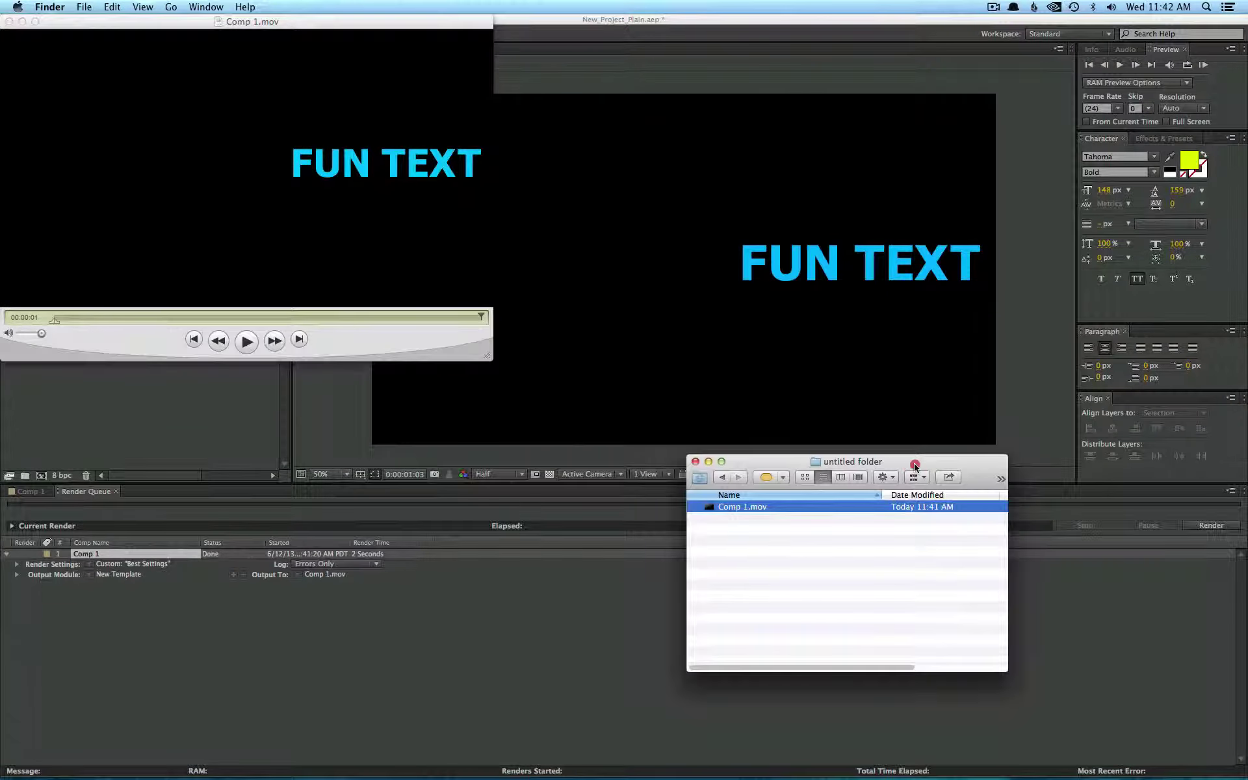
Step: Add Comp 1.mov from the untitled folder to the Media Encoder queue
click(916, 474)
drag(438, 128, 327, 252)
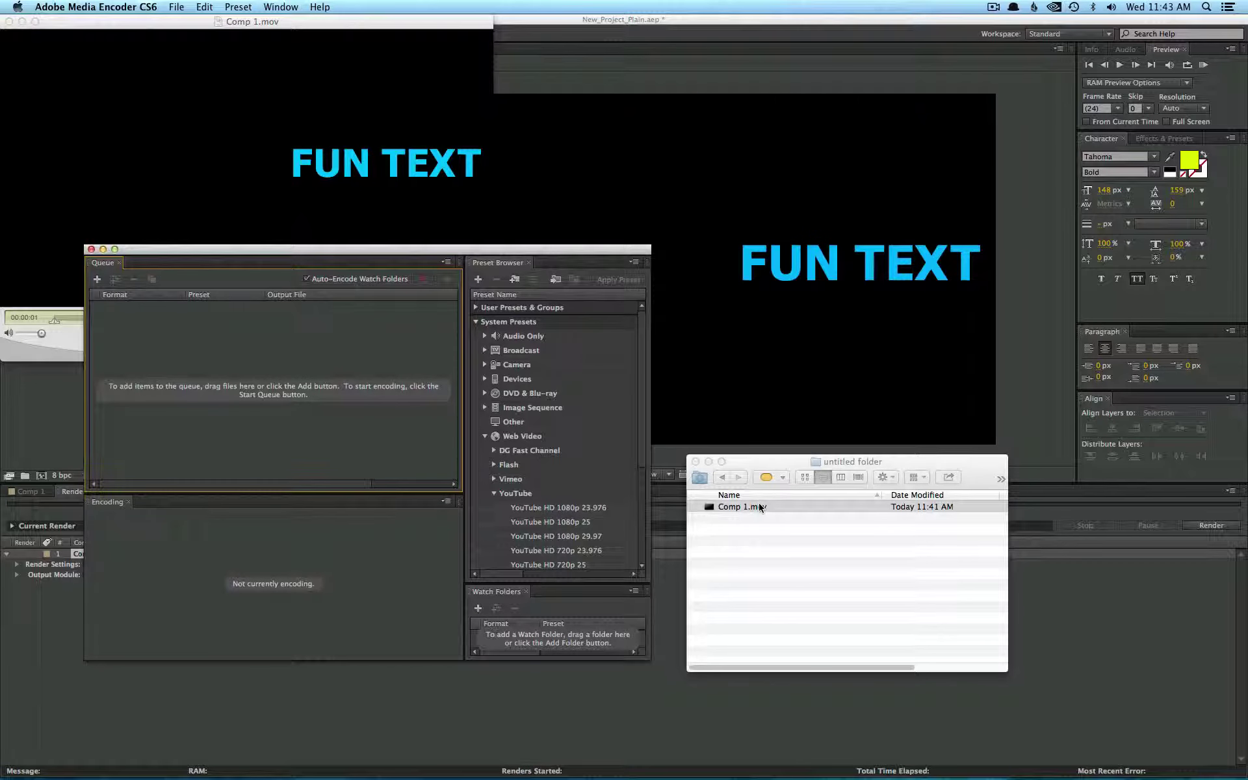
drag(759, 507, 280, 383)
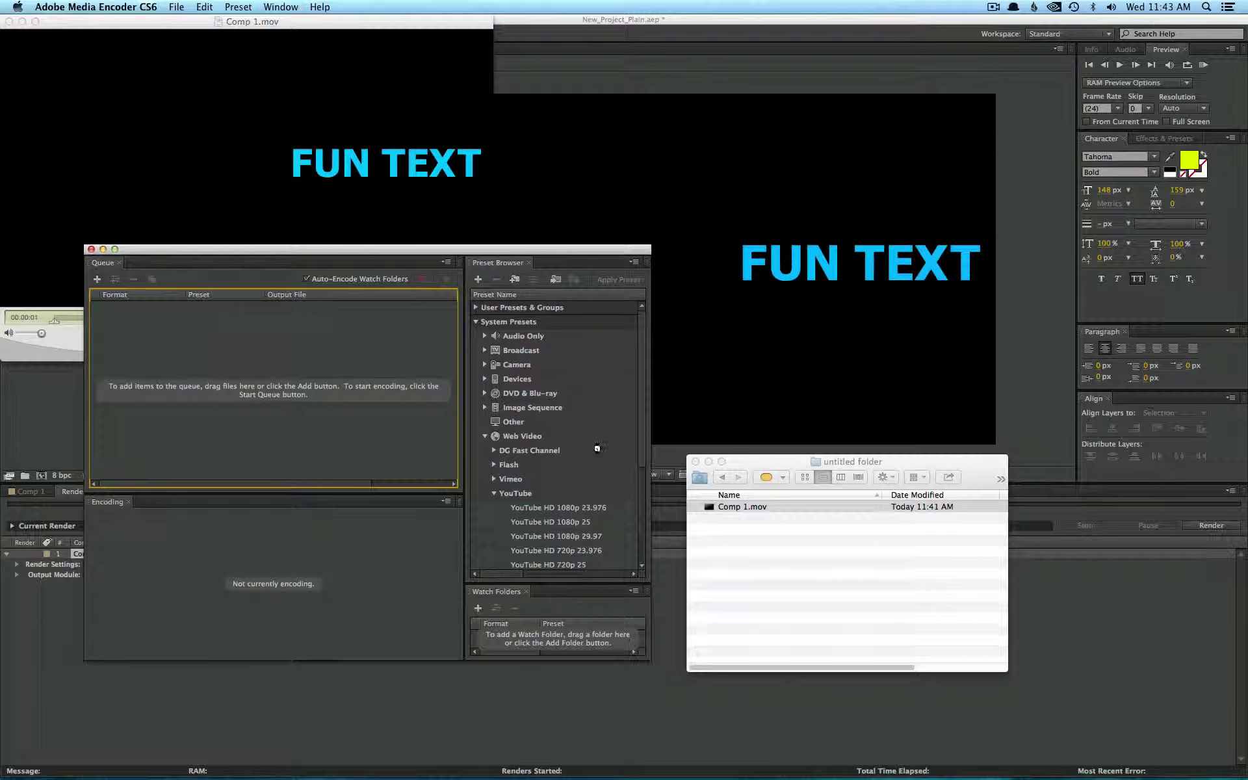
Step: Apply the YouTube HD 1080p 23.976 preset to Comp 1.mov and start encoding it to Comp 1.mp4
scroll(550, 511, down, 5)
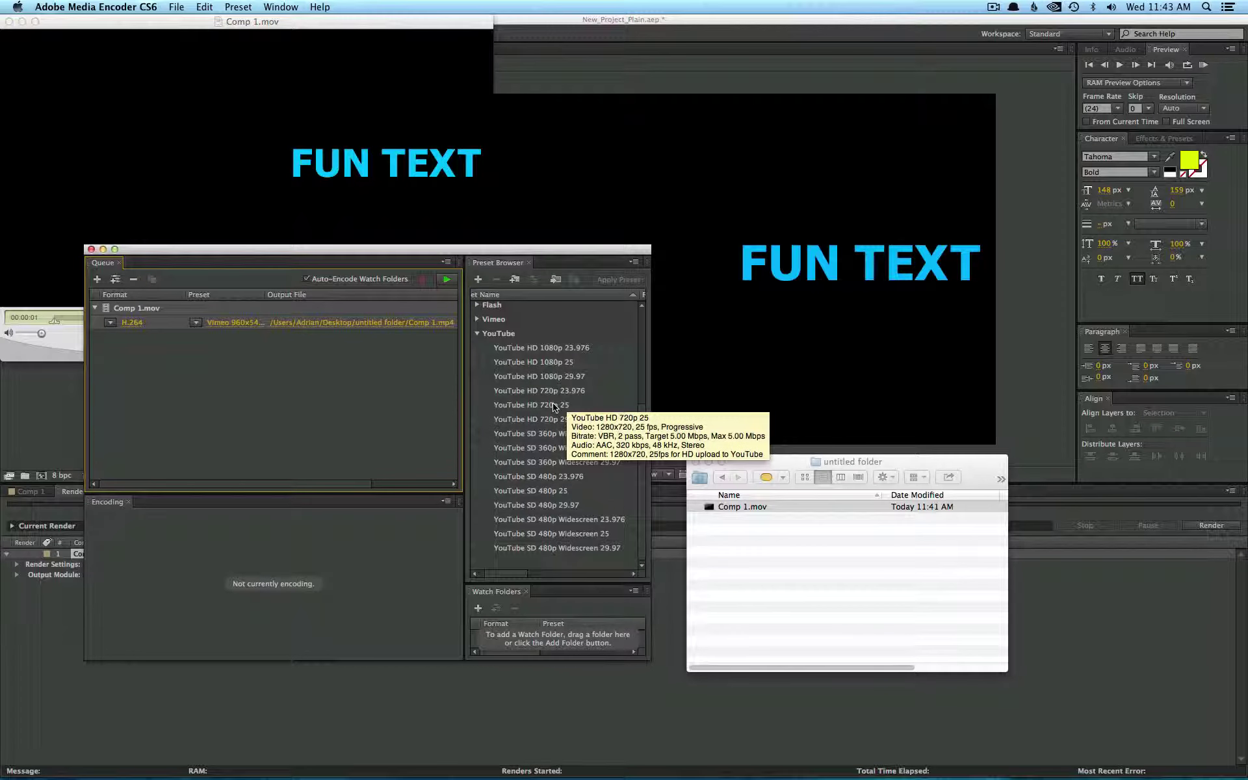
click(566, 349)
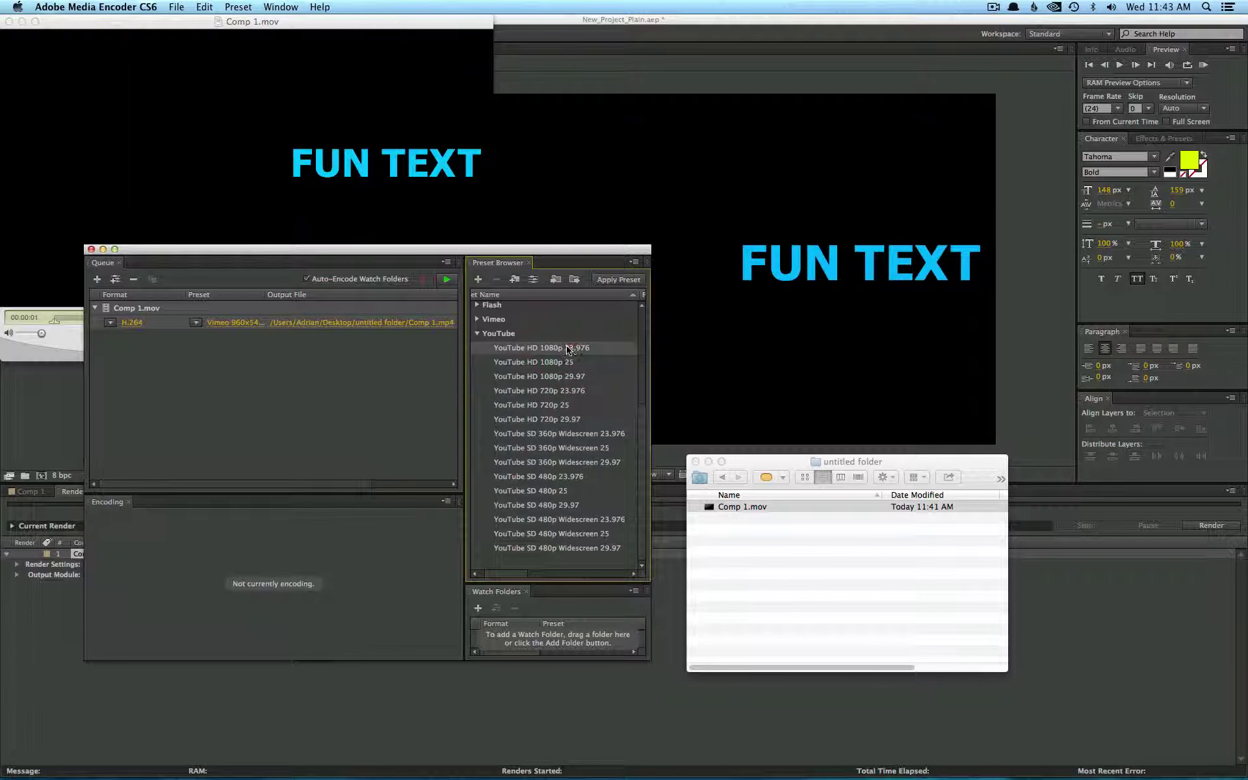
drag(566, 350, 230, 326)
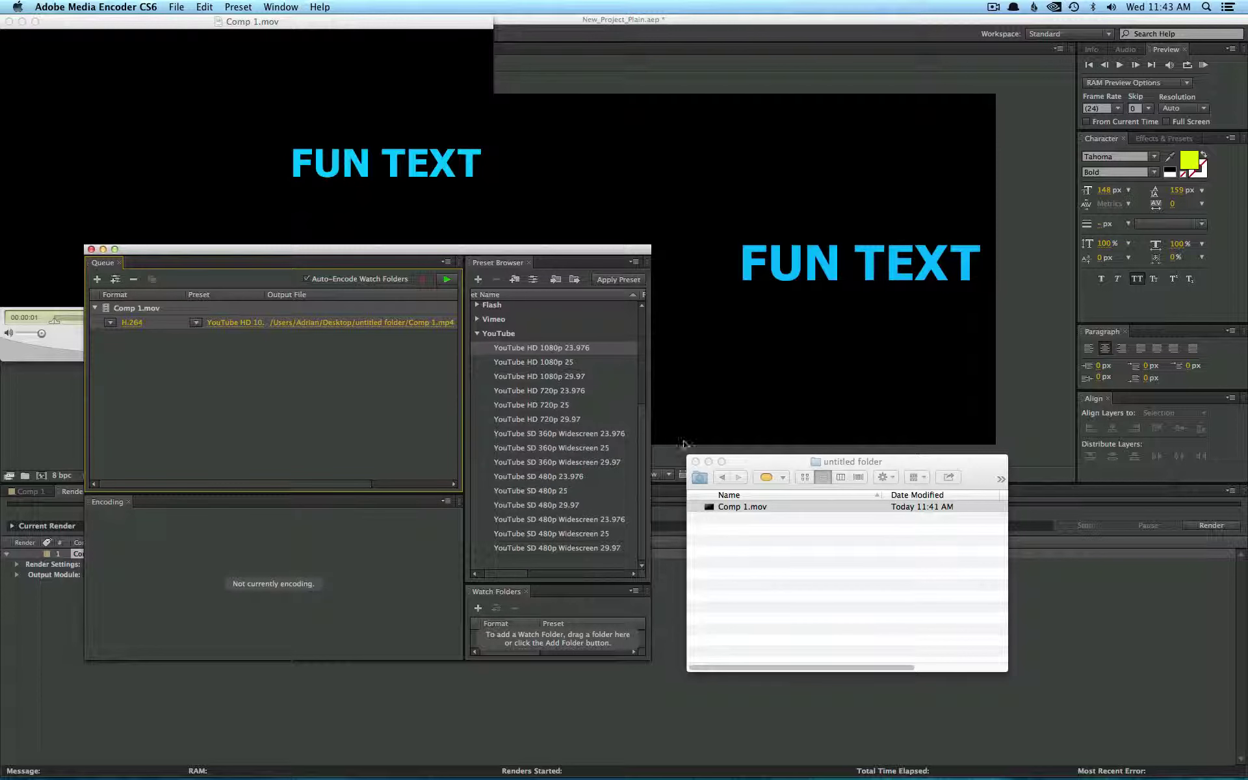
click(446, 279)
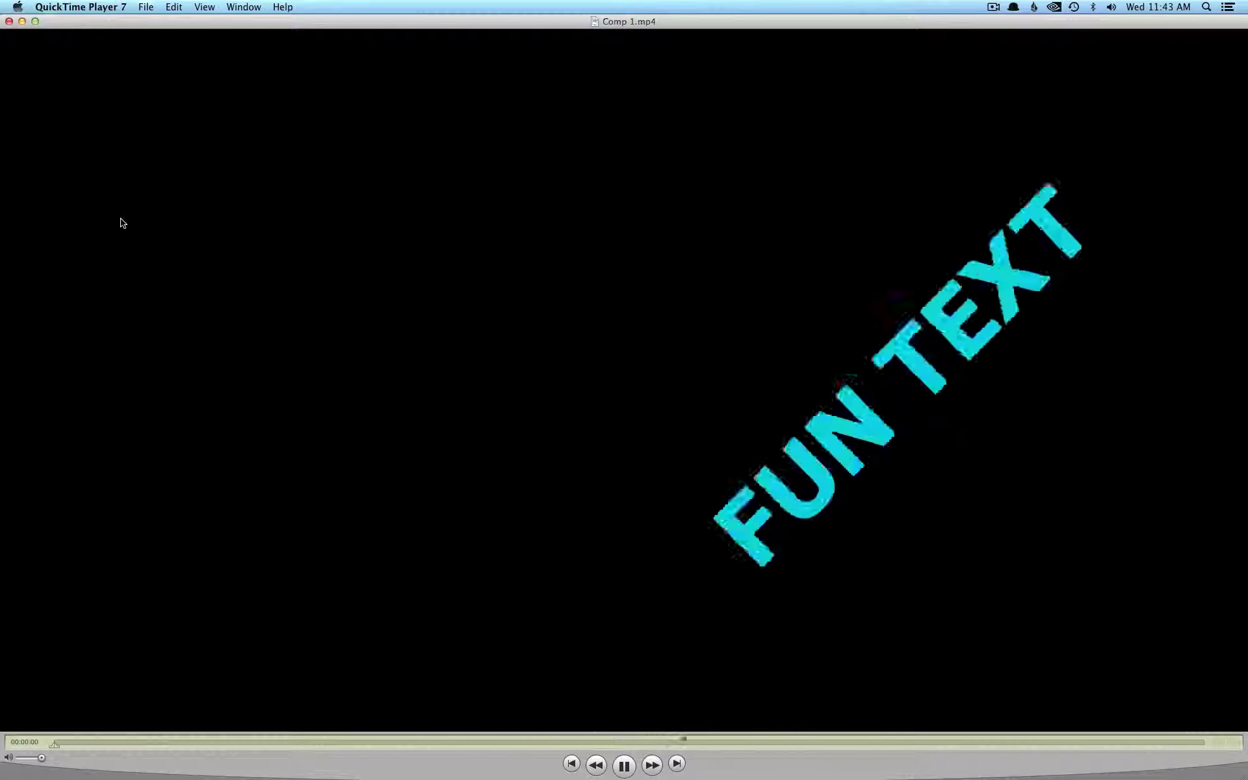
Step: Close the Comp 1.mp4 playback window in QuickTime Player 7
click(9, 21)
Step: Reveal the Finder Size column (Comp 1.mov 3.3 MB, Comp 1.mp4 755 KB) and reactivate Media Encoder
click(908, 668)
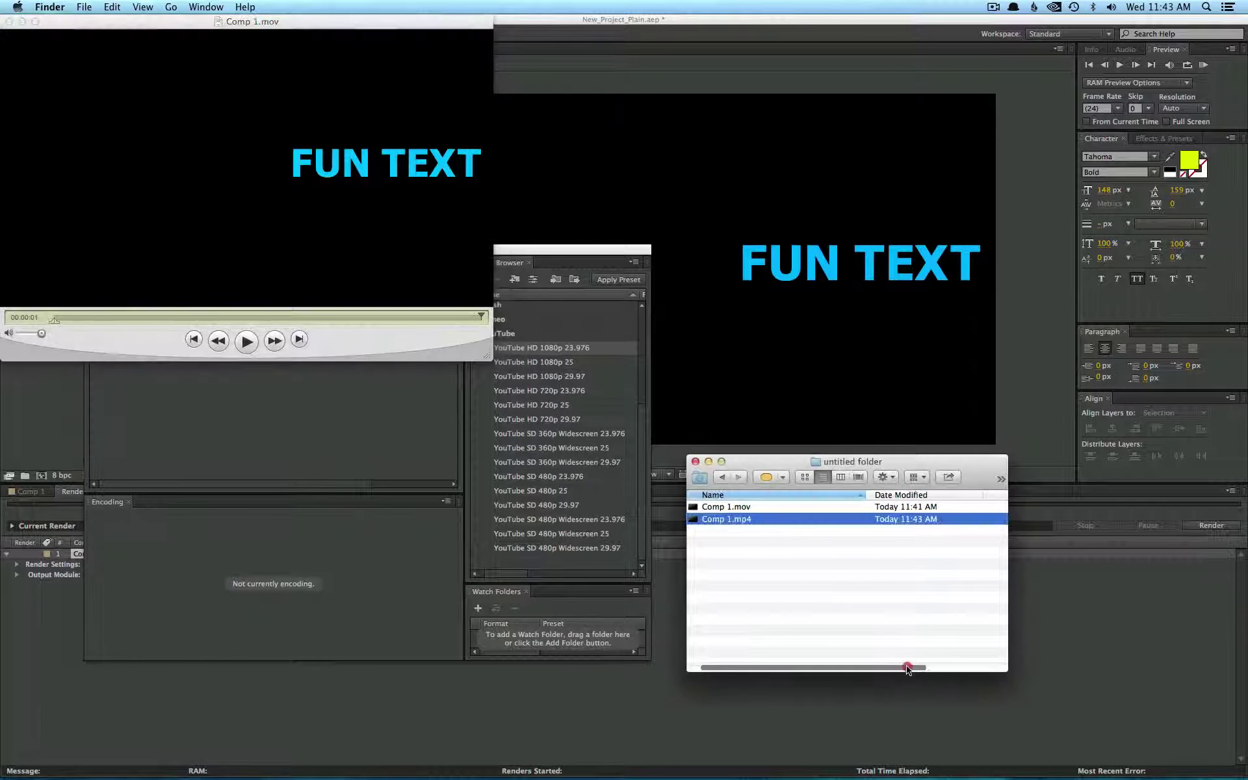
drag(908, 668, 987, 668)
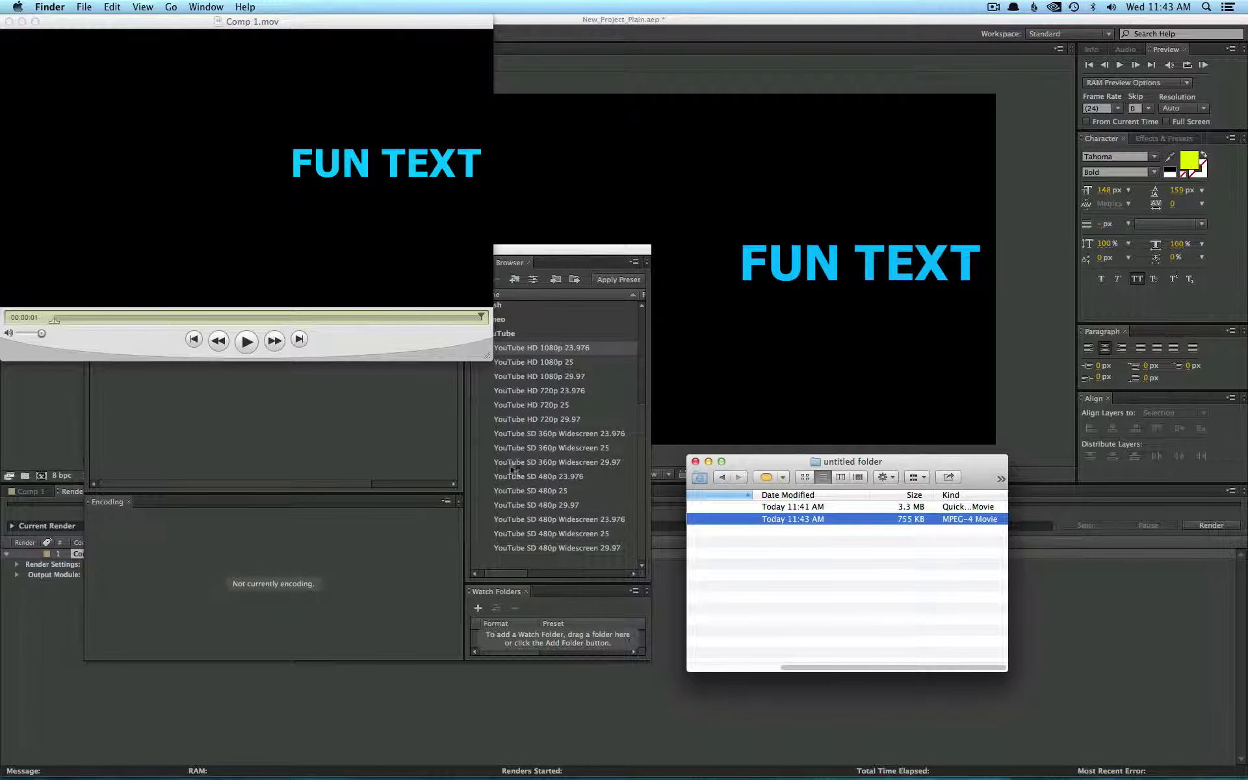
click(282, 435)
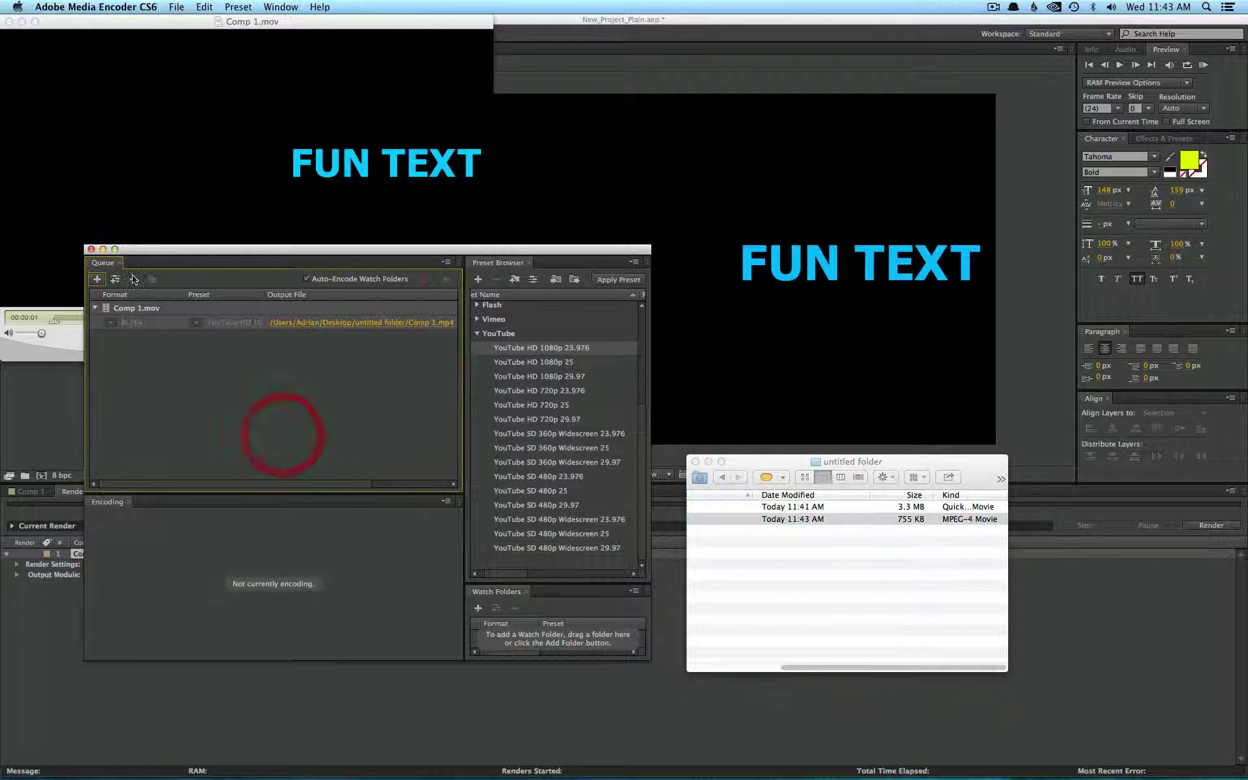